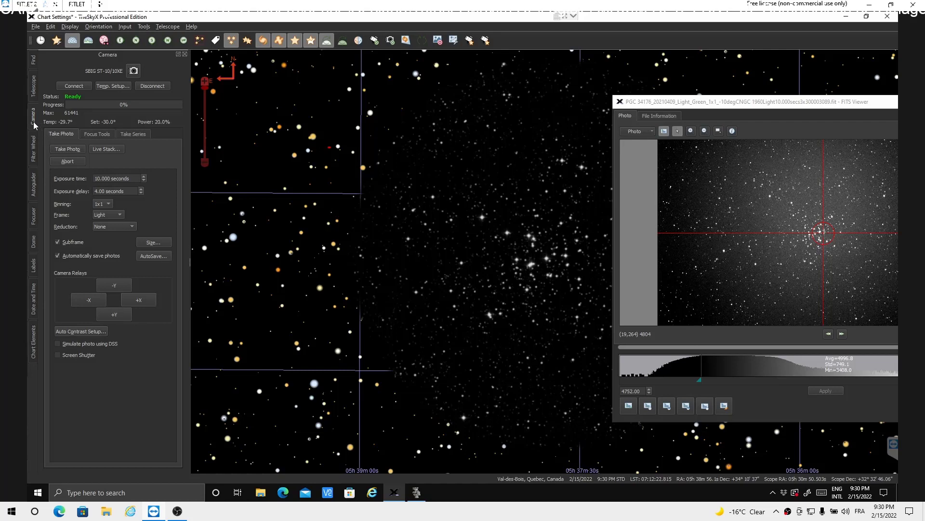
Open the focus graphs in an enlarged window and start continuous focus exposures.
{"action": "left_click", "coordinate": [96, 134]}
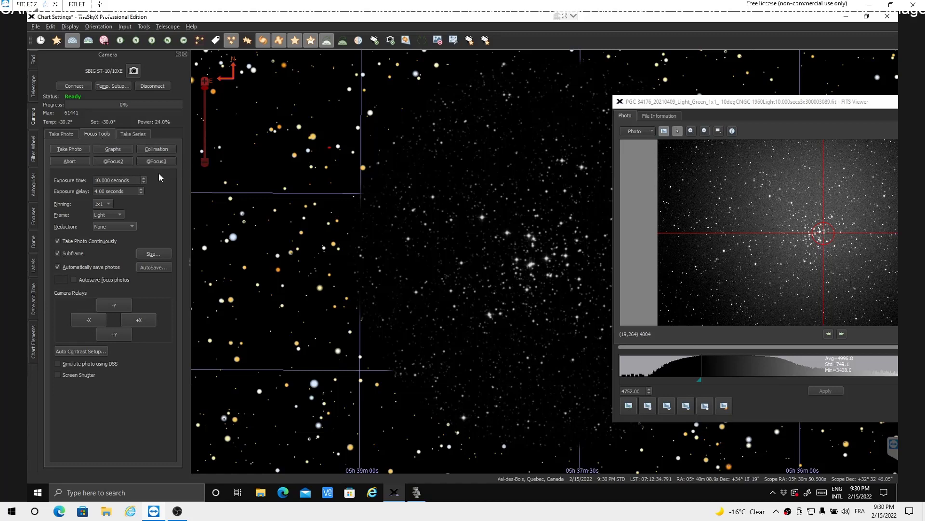
{"action": "left_click", "coordinate": [108, 149]}
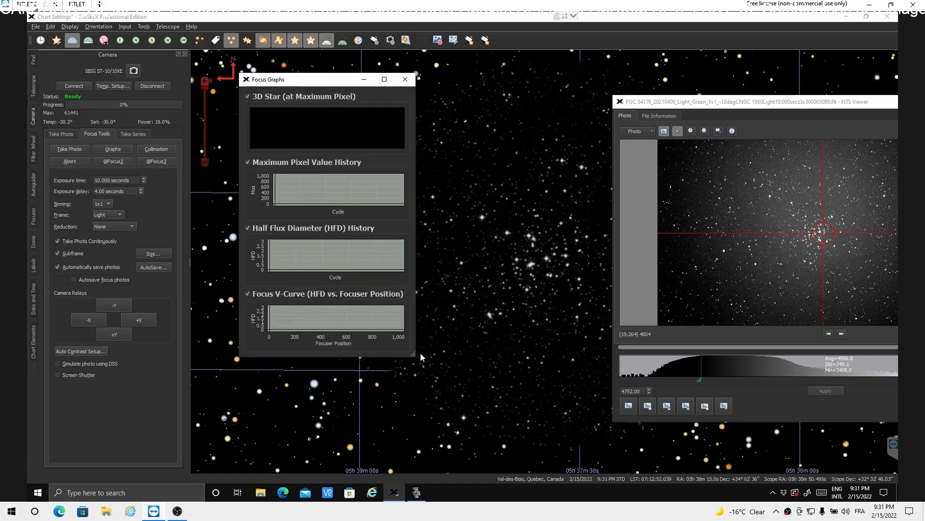
{"action": "left_click_drag", "start_coordinate": [422, 389], "coordinate": [451, 451]}
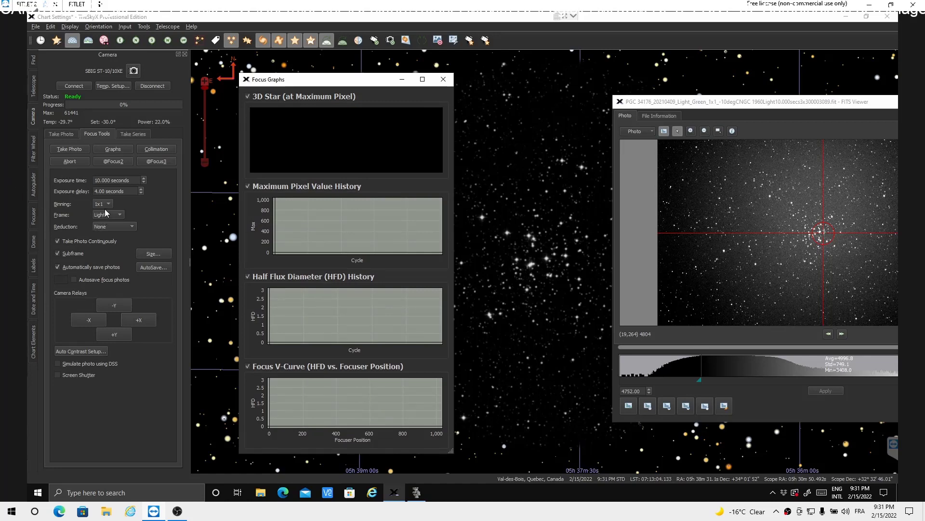
{"action": "left_click", "coordinate": [68, 149]}
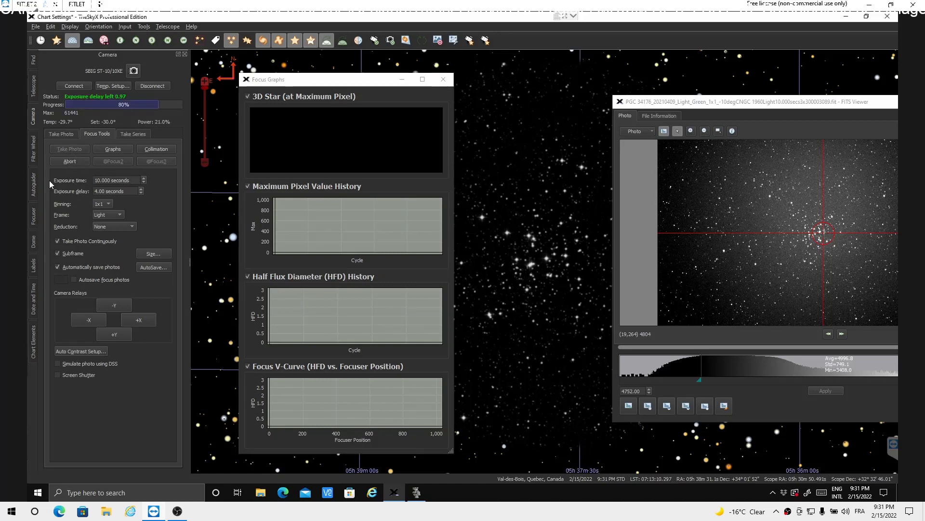
Set the camera's exposure time to 2 seconds and the exposure delay to 0 seconds.
{"action": "left_click_drag", "start_coordinate": [130, 180], "coordinate": [49, 180]}
{"action": "type", "text": "2 seconds"}
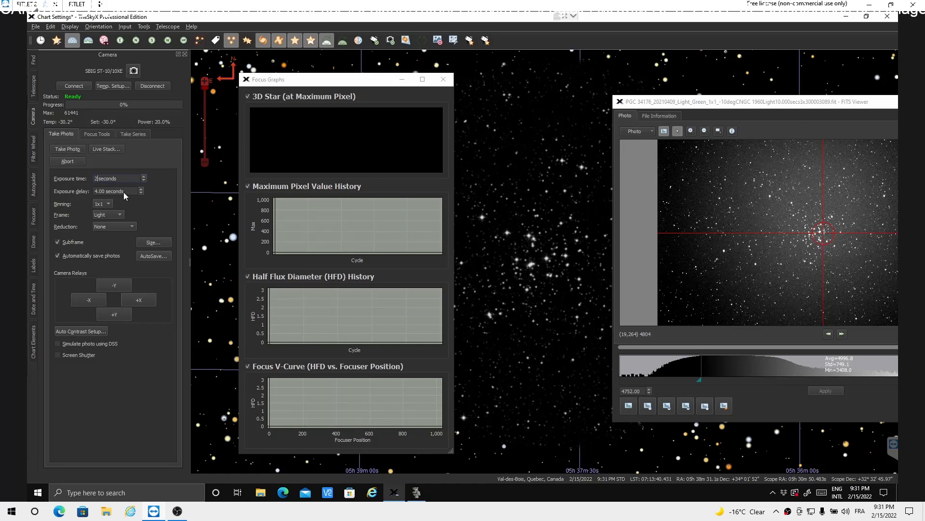
{"action": "key", "text": "Tab"}
{"action": "type", "text": "0"}
Confirm the full 2184 by 1470 frame as the subframe and take a single photo.
{"action": "left_click", "coordinate": [150, 243]}
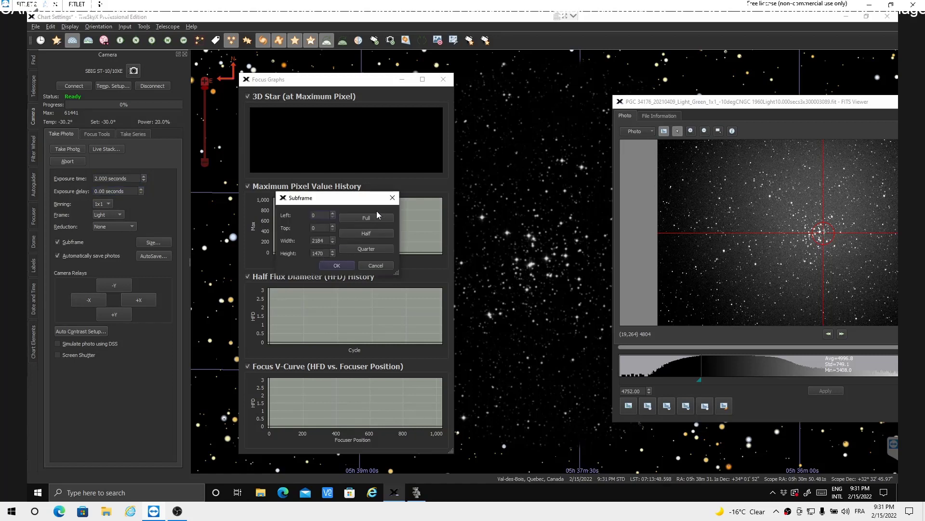
{"action": "left_click", "coordinate": [332, 266]}
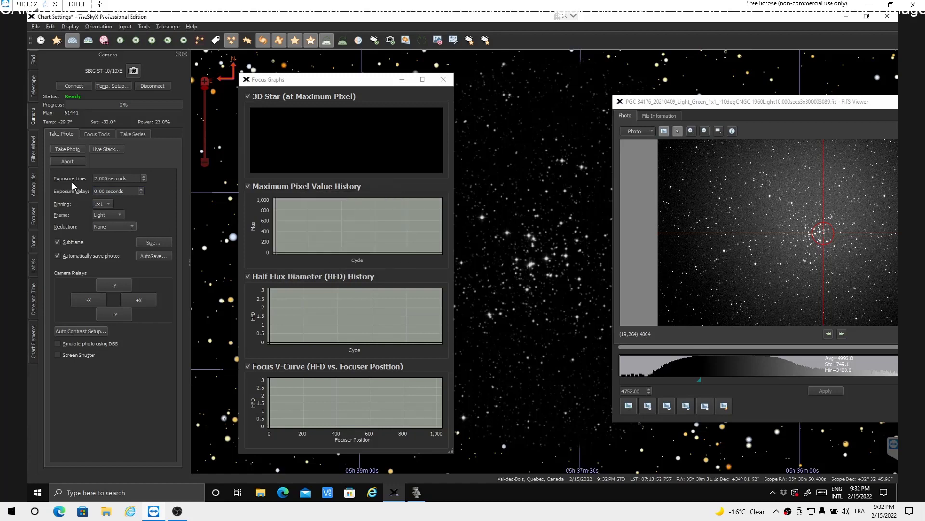
{"action": "left_click", "coordinate": [62, 148]}
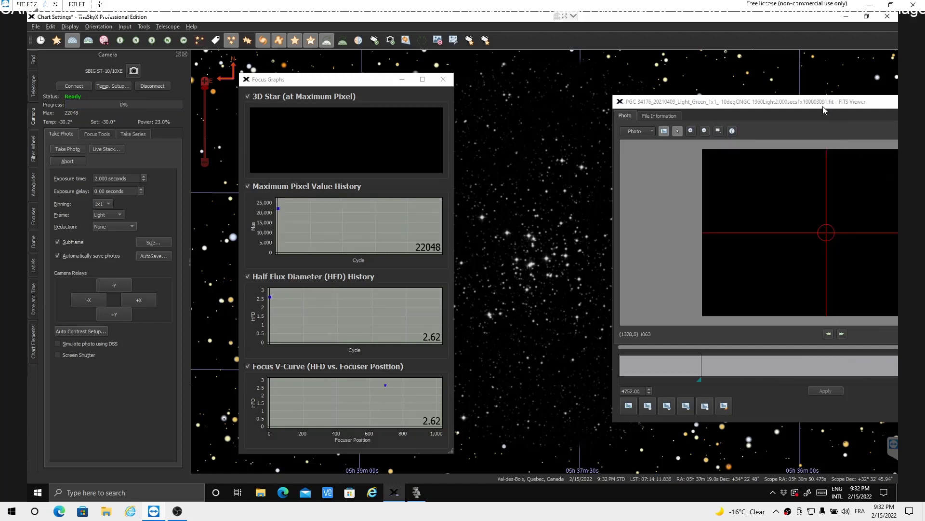
Move the FITS viewer fully into view and stretch the photo's contrast with Strong background and Strong highlights.
{"action": "left_click_drag", "start_coordinate": [823, 106], "coordinate": [719, 92]}
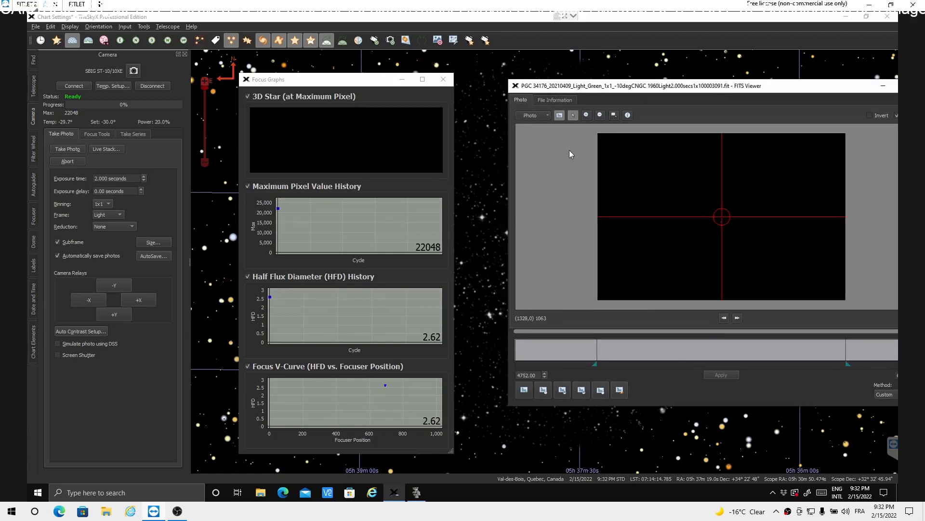
{"action": "left_click", "coordinate": [558, 117]}
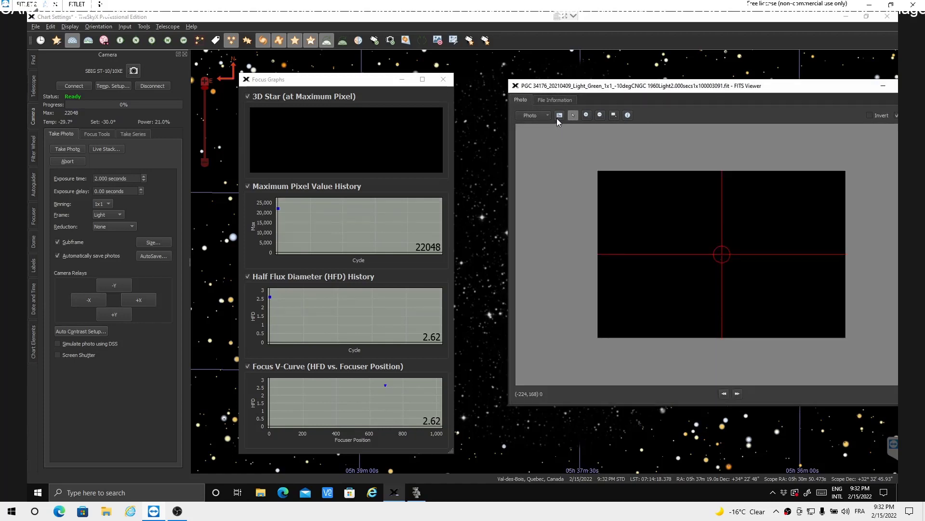
{"action": "left_click", "coordinate": [557, 115]}
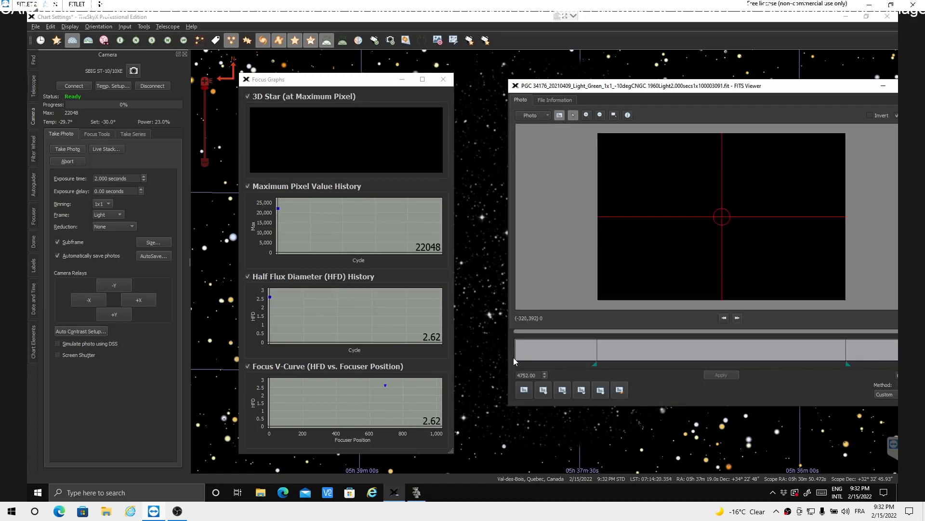
{"action": "left_click", "coordinate": [620, 391]}
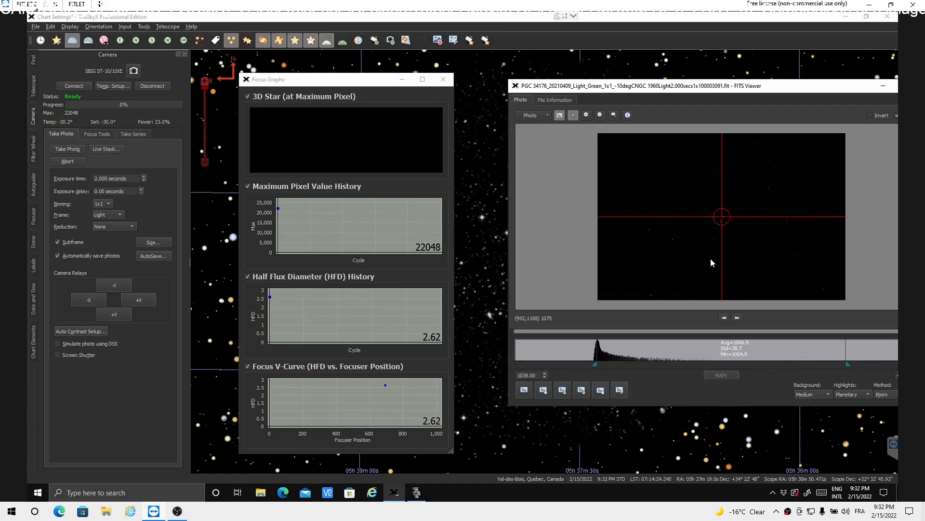
{"action": "scroll", "coordinate": [711, 262], "scroll_direction": "up", "scroll_amount": 1}
{"action": "scroll", "coordinate": [710, 260], "scroll_direction": "up", "scroll_amount": 2}
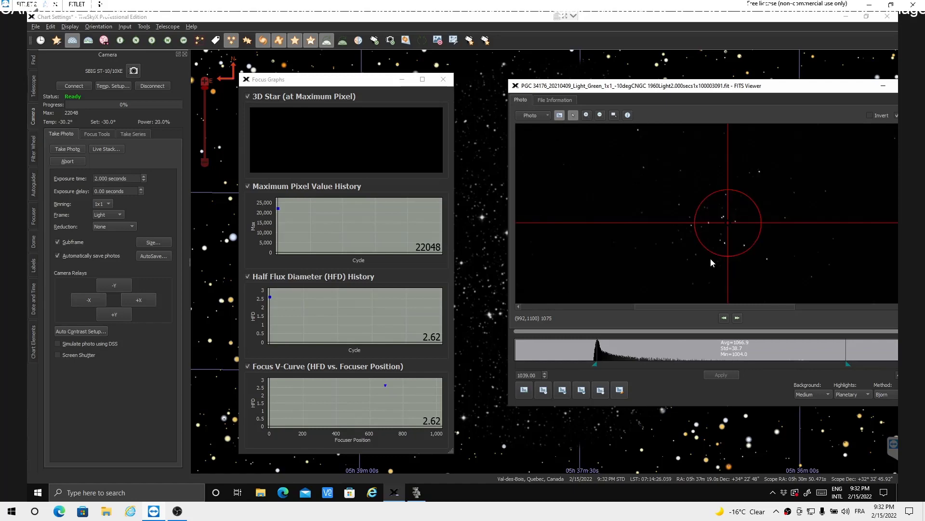
{"action": "scroll", "coordinate": [711, 258], "scroll_direction": "down", "scroll_amount": 1}
{"action": "left_click", "coordinate": [600, 390]}
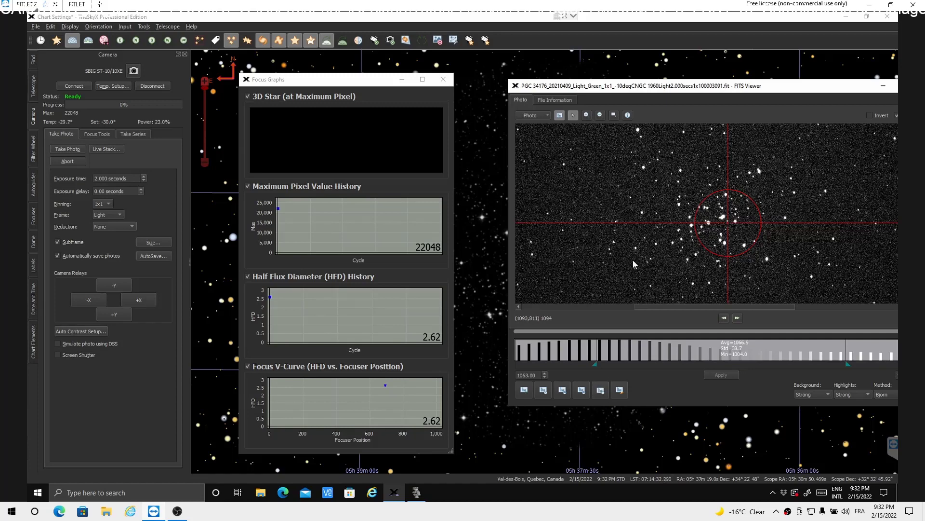
Draw a subframe of about 62 by 67 pixels around the star just outside the red circle and start continuous focus exposures with autosave off.
{"action": "left_click", "coordinate": [615, 116]}
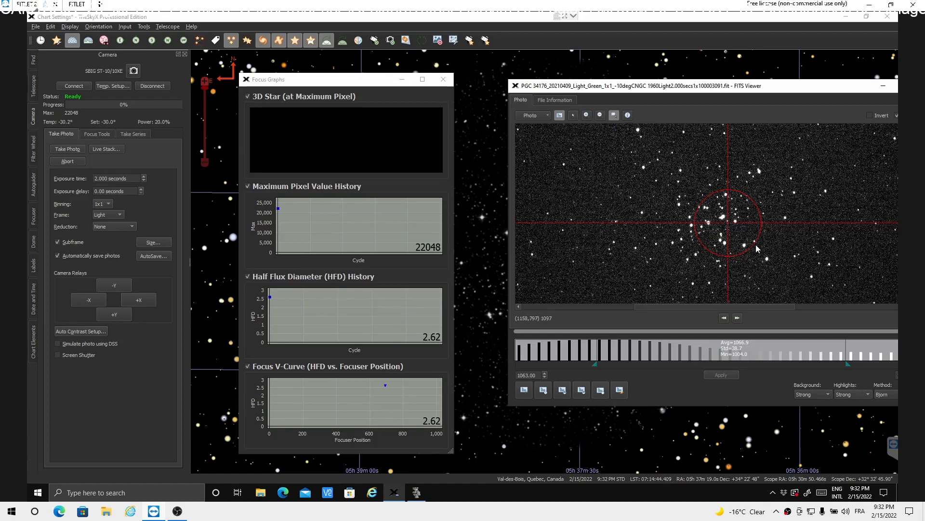
{"action": "left_click_drag", "start_coordinate": [756, 244], "coordinate": [782, 273]}
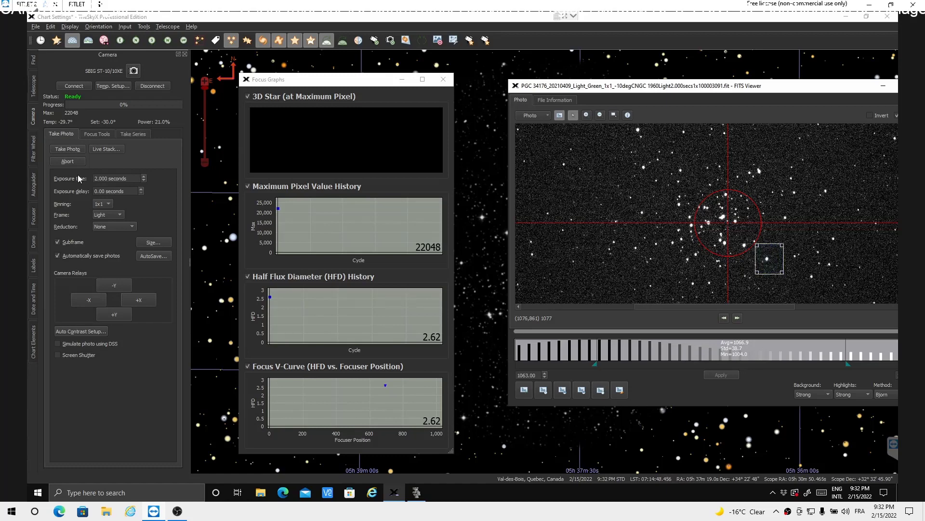
{"action": "left_click", "coordinate": [90, 134]}
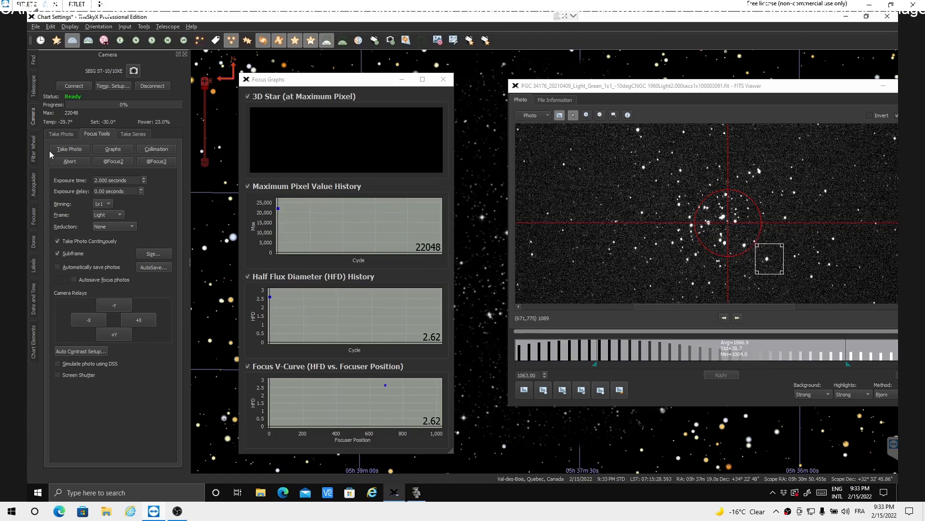
{"action": "left_click", "coordinate": [76, 149]}
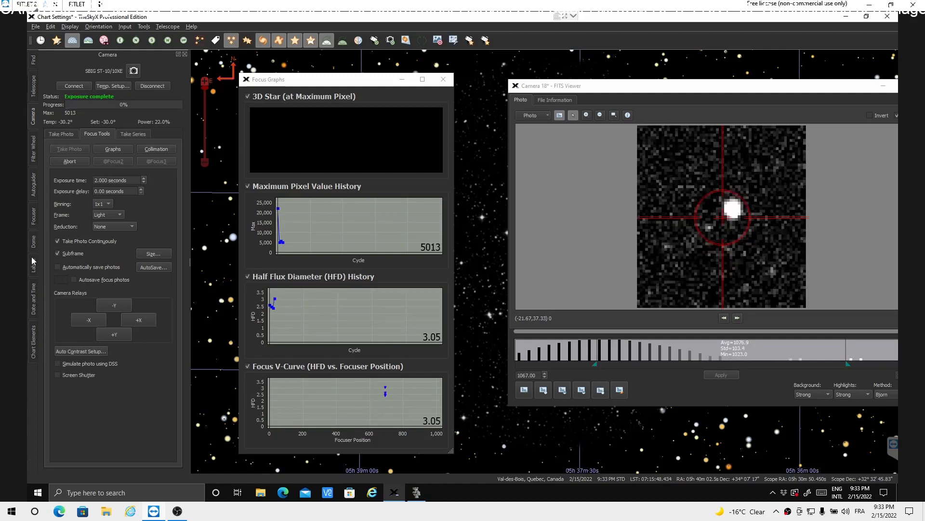
Set the focuser's move amount to 1% (18) and move the focuser outward in two steps to position 732.
{"action": "left_click", "coordinate": [33, 217]}
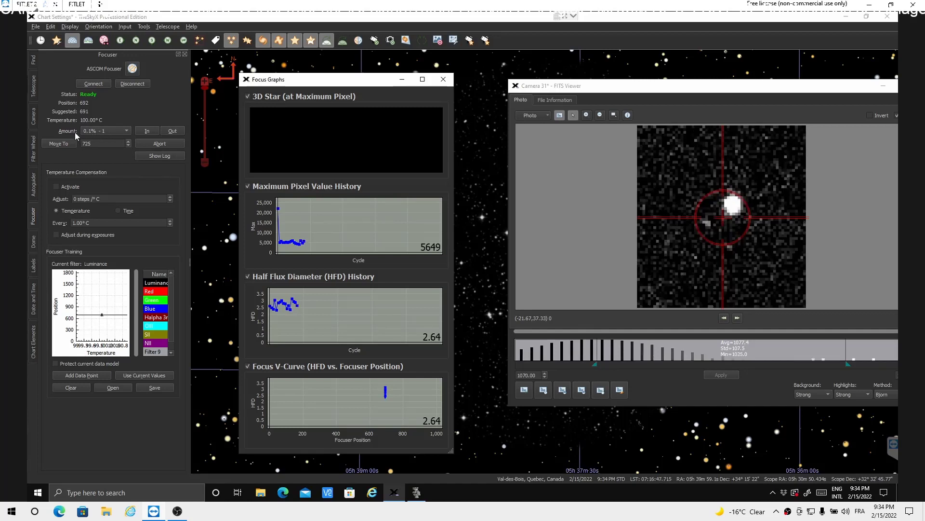
{"action": "left_click", "coordinate": [127, 131]}
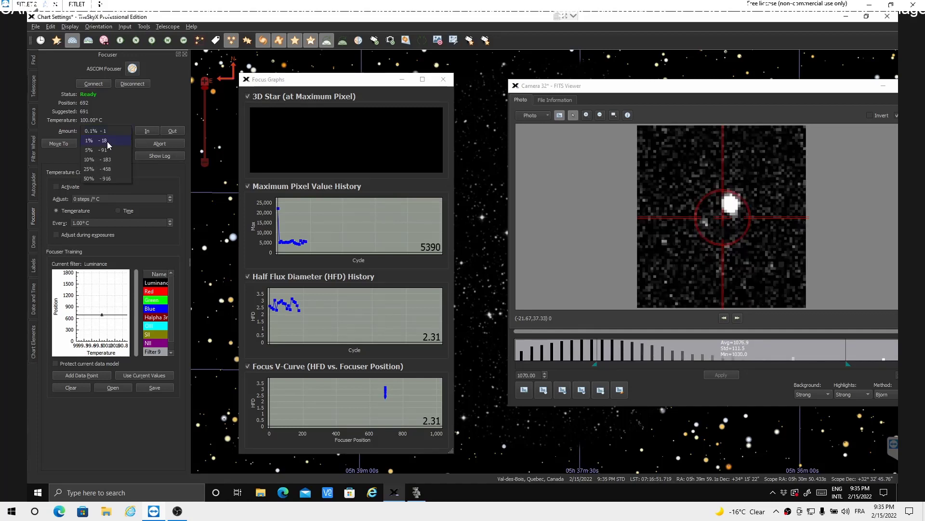
{"action": "left_click", "coordinate": [107, 140]}
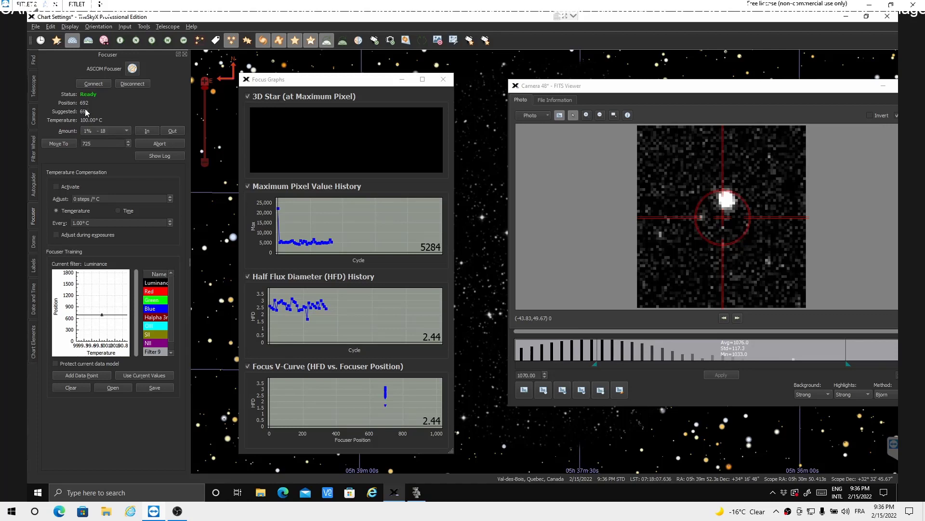
{"action": "left_click", "coordinate": [172, 131]}
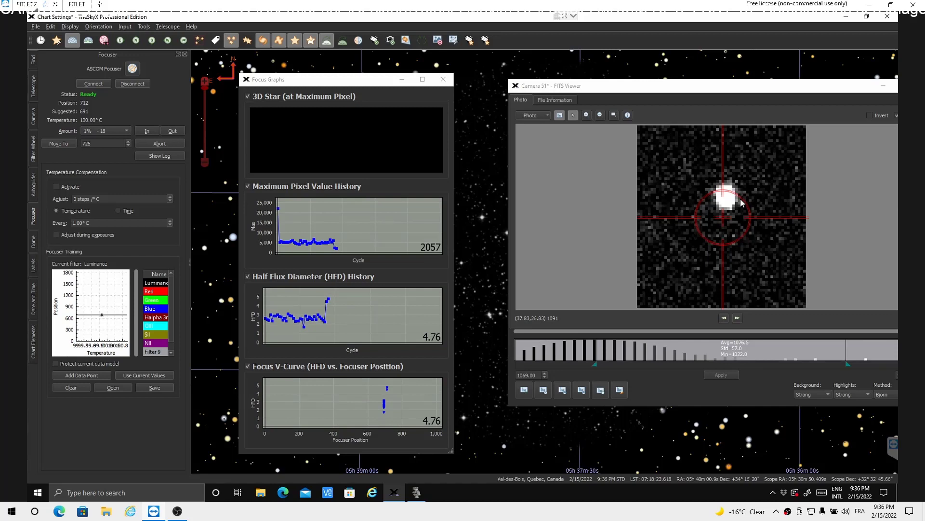
{"action": "left_click", "coordinate": [172, 129]}
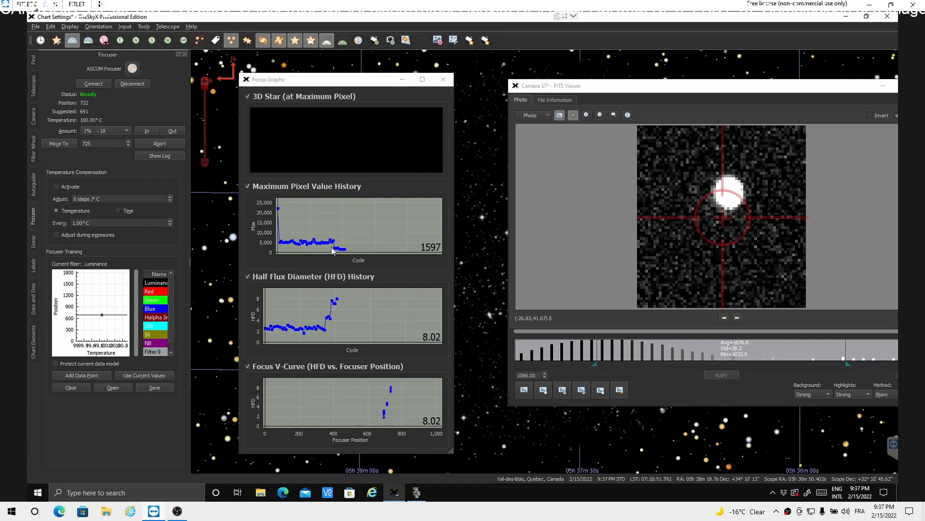
Move the focuser inward in successive 1% steps to position 632, past the point of best focus.
{"action": "left_click", "coordinate": [146, 132]}
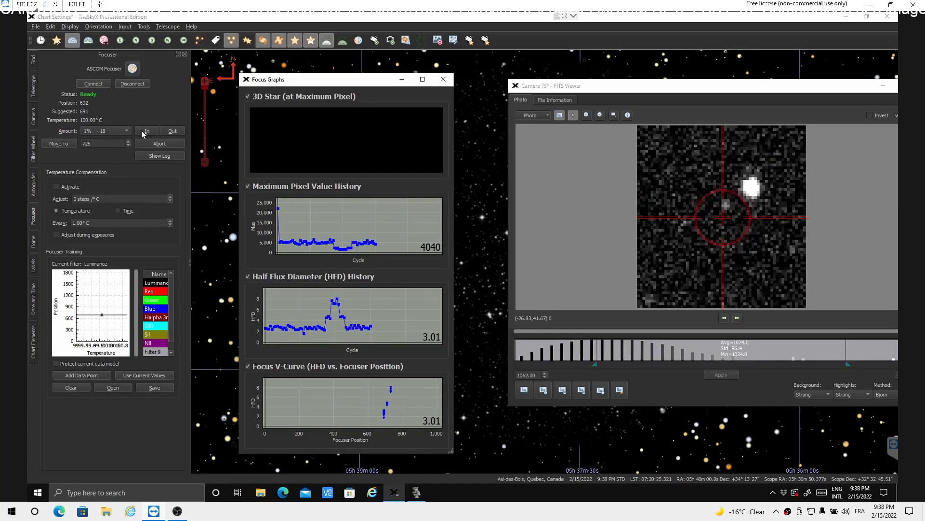
{"action": "left_click", "coordinate": [144, 130]}
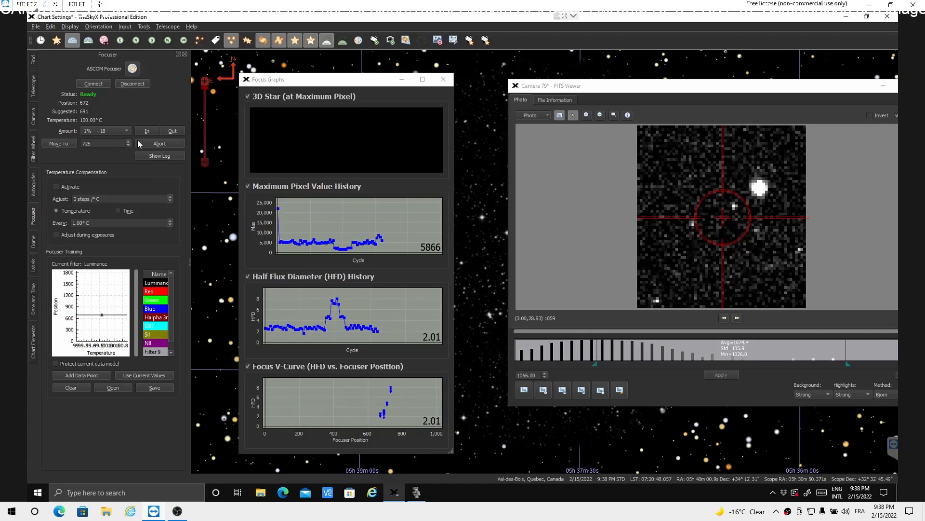
{"action": "left_click", "coordinate": [149, 131]}
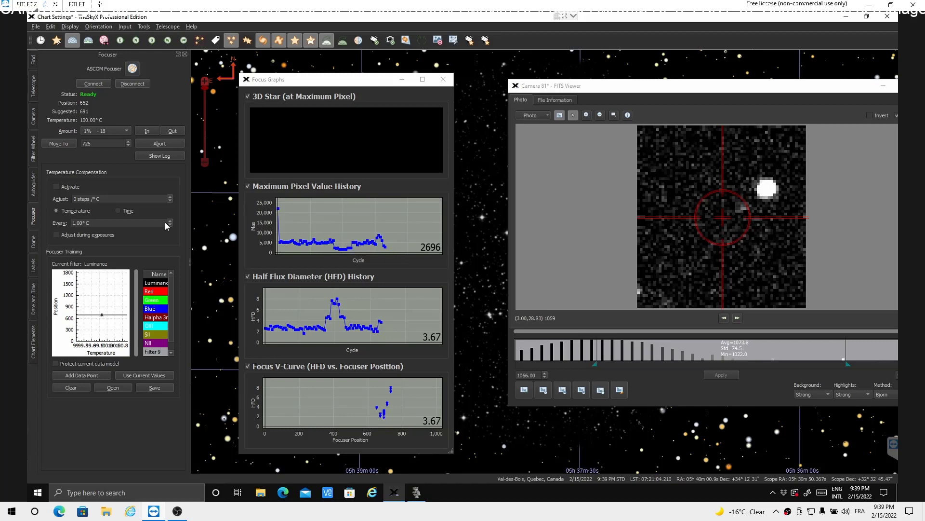
{"action": "left_click", "coordinate": [150, 131]}
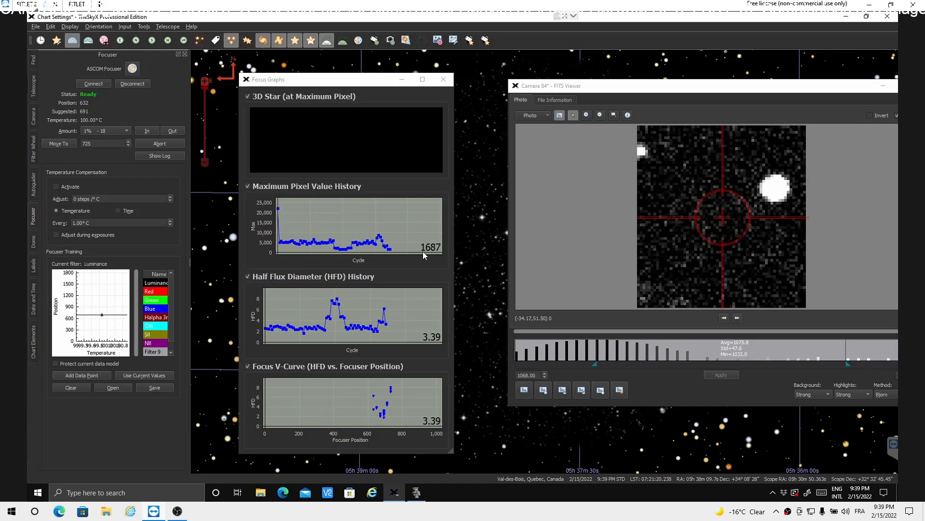
Move the focuser back outward in two steps to position 673 and abort the continuous focus exposures.
{"action": "left_click", "coordinate": [172, 131]}
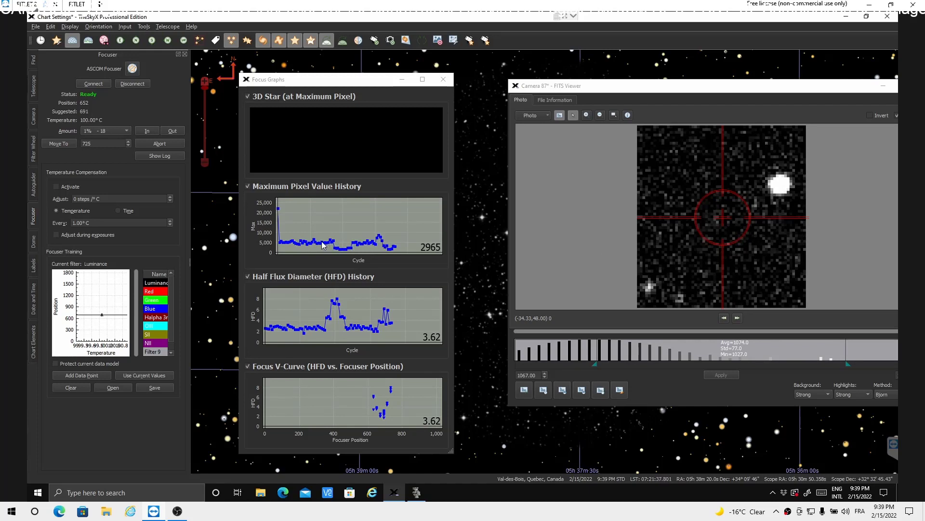
{"action": "left_click", "coordinate": [171, 131]}
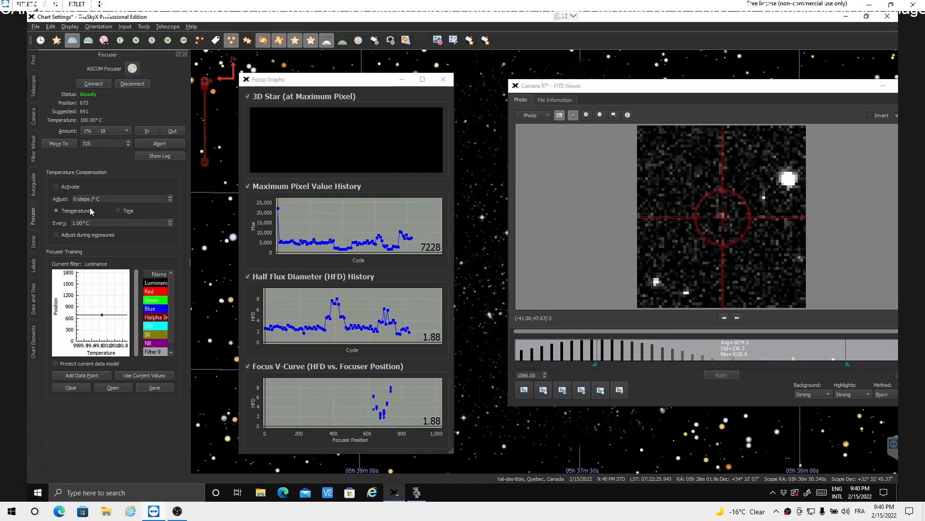
{"action": "left_click", "coordinate": [32, 123]}
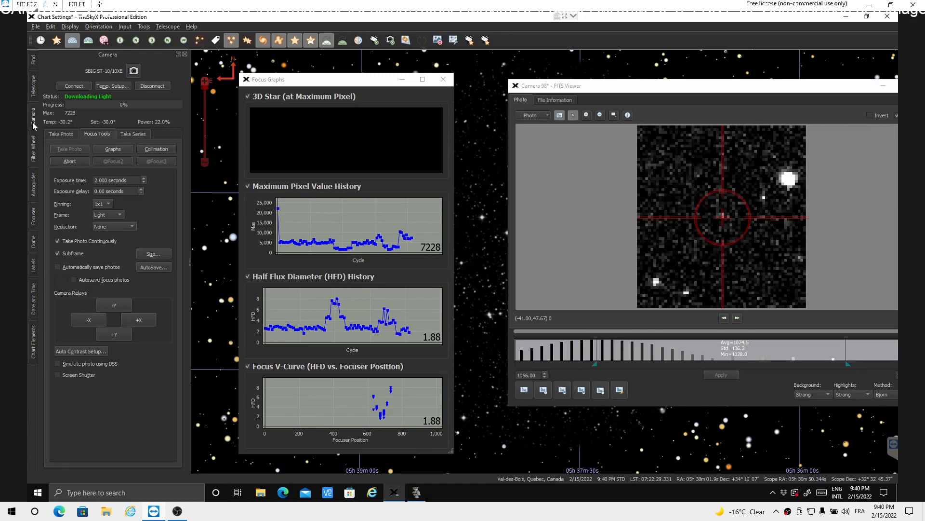
{"action": "left_click", "coordinate": [77, 161]}
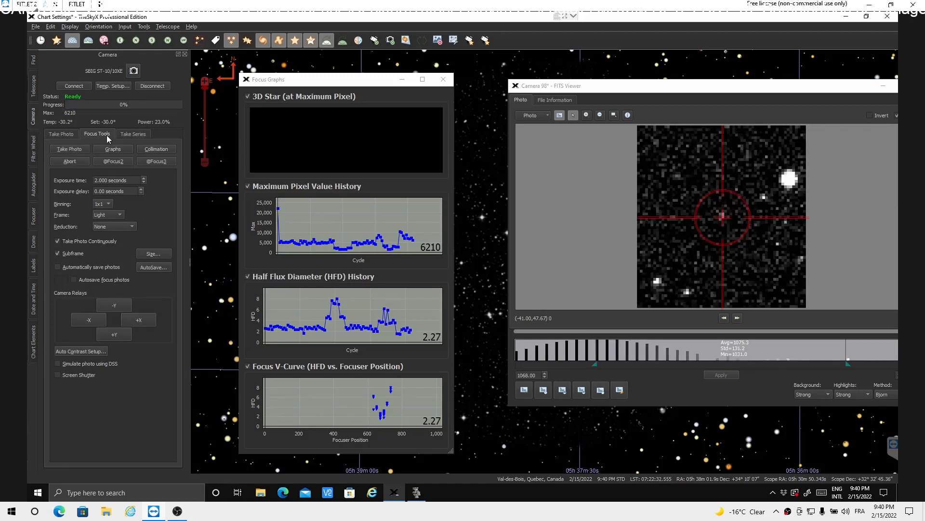
Set up single photos with a 10-second exposure and the full frame, and close the focus graphs.
{"action": "left_click", "coordinate": [62, 136]}
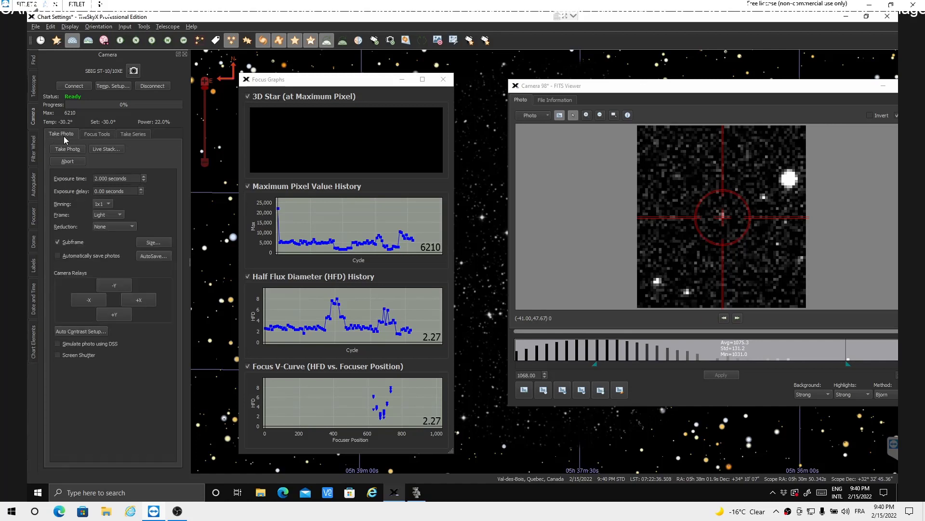
{"action": "left_click_drag", "start_coordinate": [130, 181], "coordinate": [70, 180]}
{"action": "type", "text": "10"}
{"action": "left_click", "coordinate": [154, 242]}
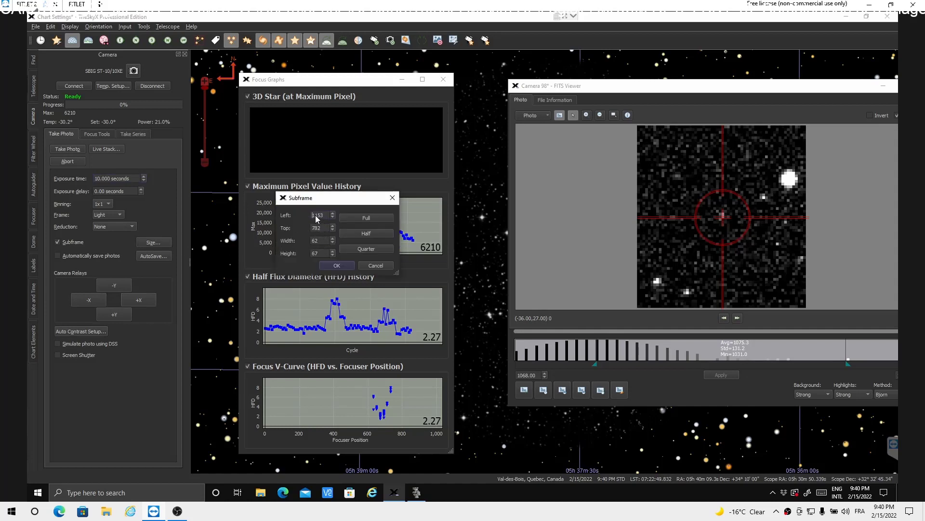
{"action": "left_click", "coordinate": [363, 220]}
{"action": "left_click", "coordinate": [338, 266]}
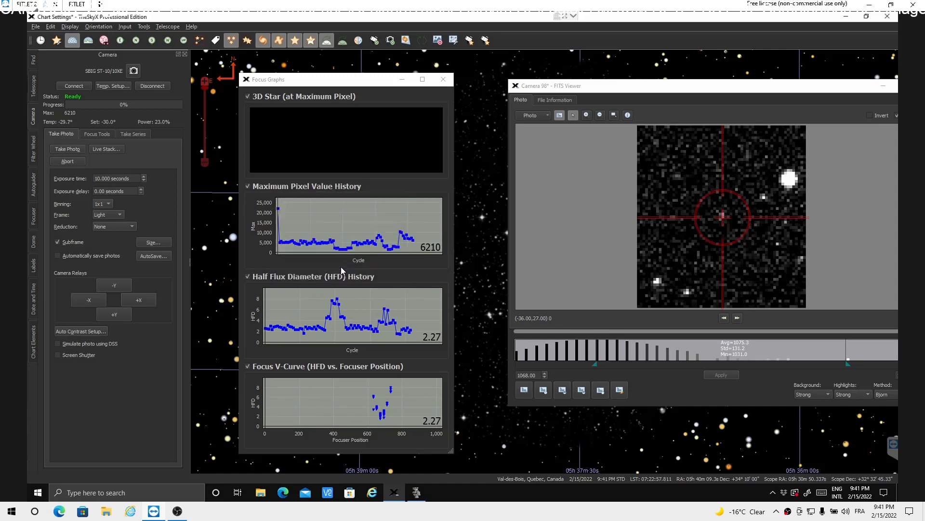
{"action": "left_click", "coordinate": [443, 80]}
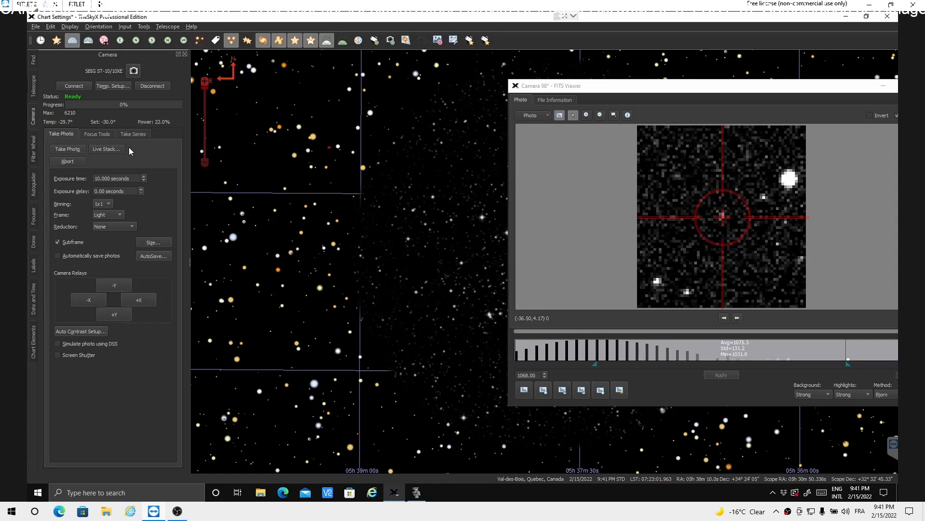
Take a 10-second full-frame photo and apply the contrast preset with Medium background and Planetary highlights to it.
{"action": "left_click", "coordinate": [67, 149]}
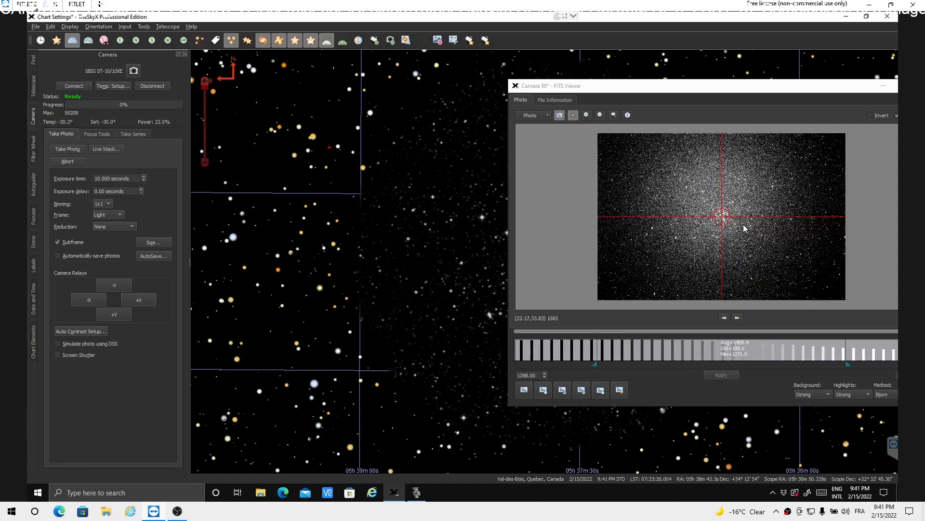
{"action": "scroll", "coordinate": [738, 223], "scroll_direction": "up", "scroll_amount": 1}
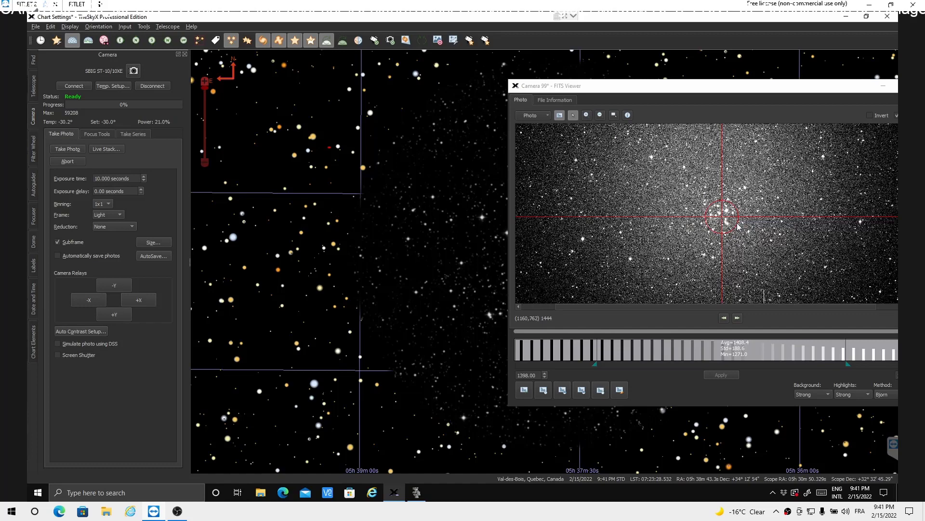
{"action": "scroll", "coordinate": [738, 226], "scroll_direction": "up", "scroll_amount": 2}
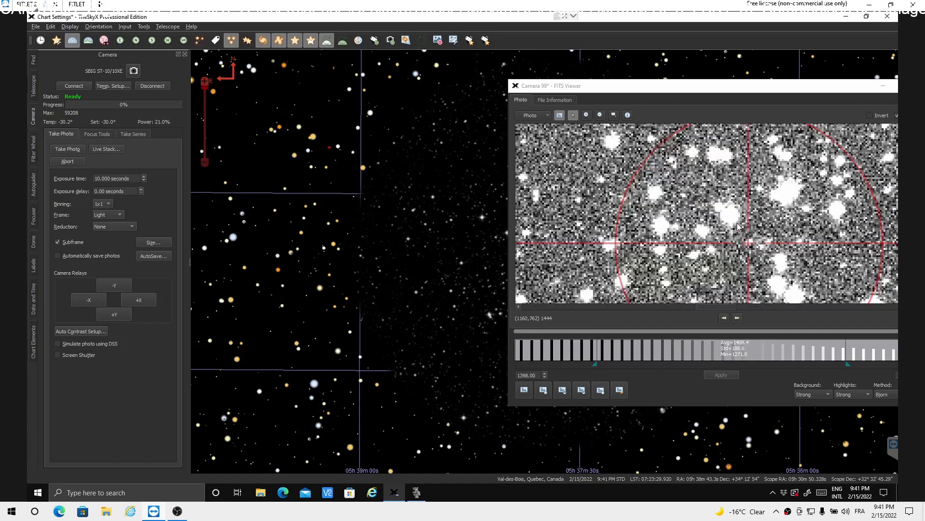
{"action": "scroll", "coordinate": [739, 225], "scroll_direction": "down", "scroll_amount": 3}
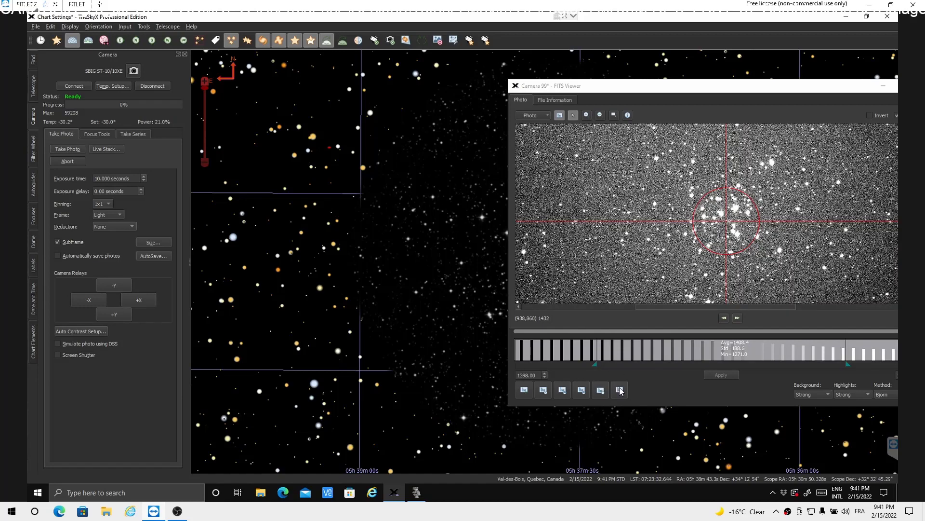
{"action": "left_click", "coordinate": [620, 389]}
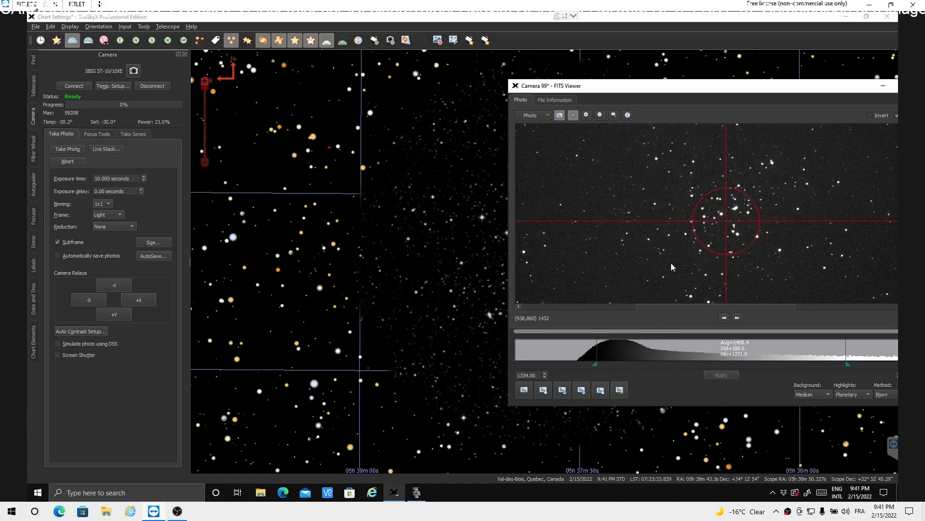
Examine the shape and sharpness of the stars in the central cluster of the new photo at several magnifications.
{"action": "scroll", "coordinate": [643, 231], "scroll_direction": "up", "scroll_amount": 3}
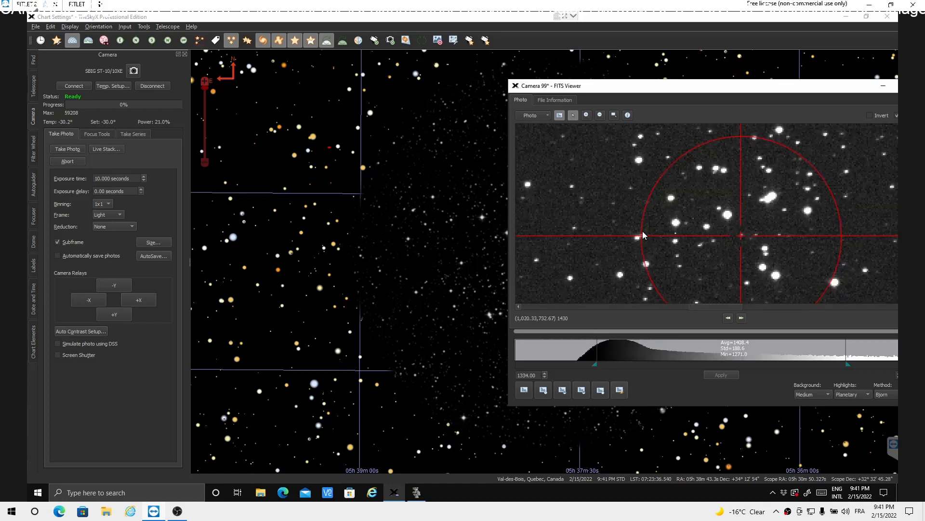
{"action": "scroll", "coordinate": [643, 230], "scroll_direction": "down", "scroll_amount": 1}
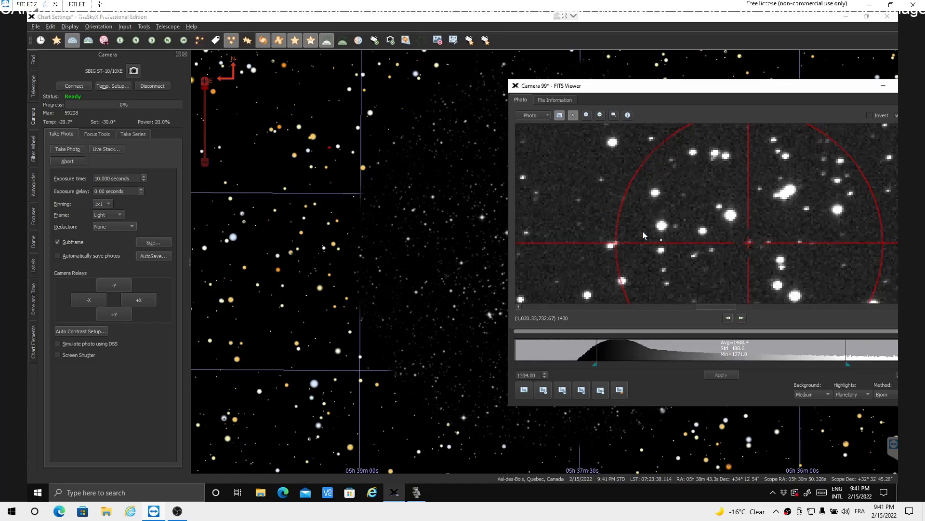
{"action": "scroll", "coordinate": [643, 232], "scroll_direction": "up", "scroll_amount": 3}
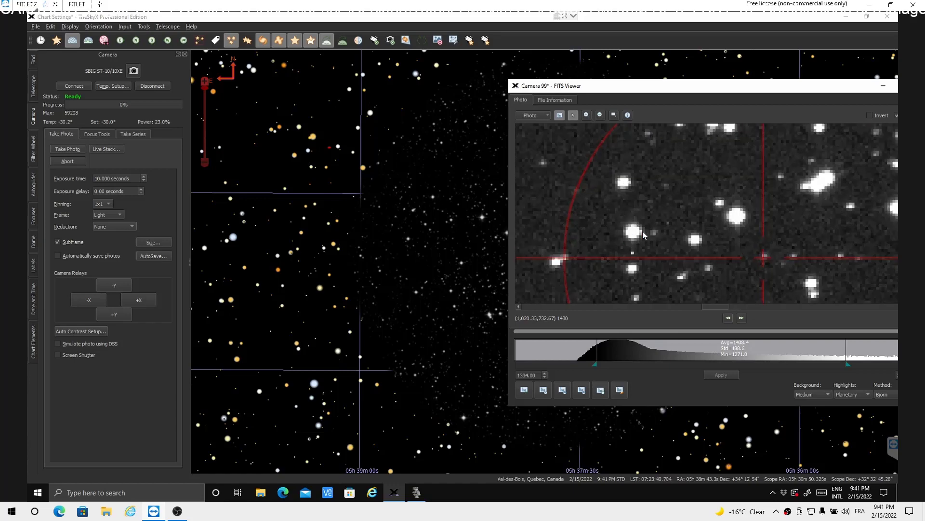
{"action": "scroll", "coordinate": [644, 234], "scroll_direction": "up", "scroll_amount": 1}
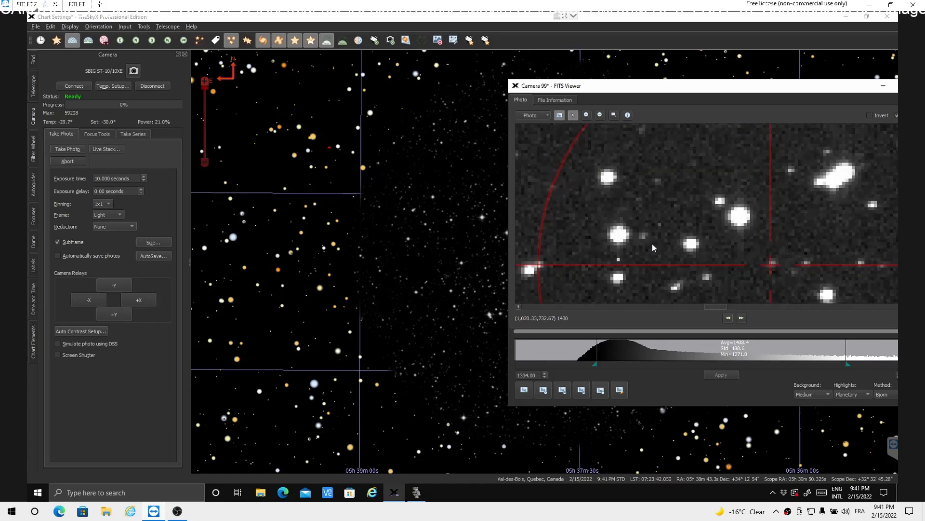
{"action": "scroll", "coordinate": [718, 224], "scroll_direction": "up", "scroll_amount": 1}
{"action": "scroll", "coordinate": [633, 216], "scroll_direction": "up", "scroll_amount": 1}
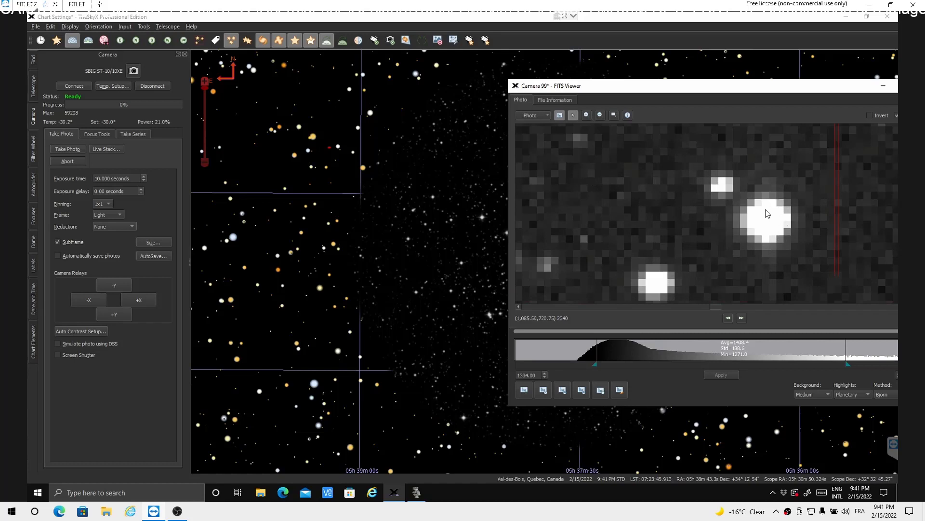
{"action": "scroll", "coordinate": [625, 266], "scroll_direction": "down", "scroll_amount": 1}
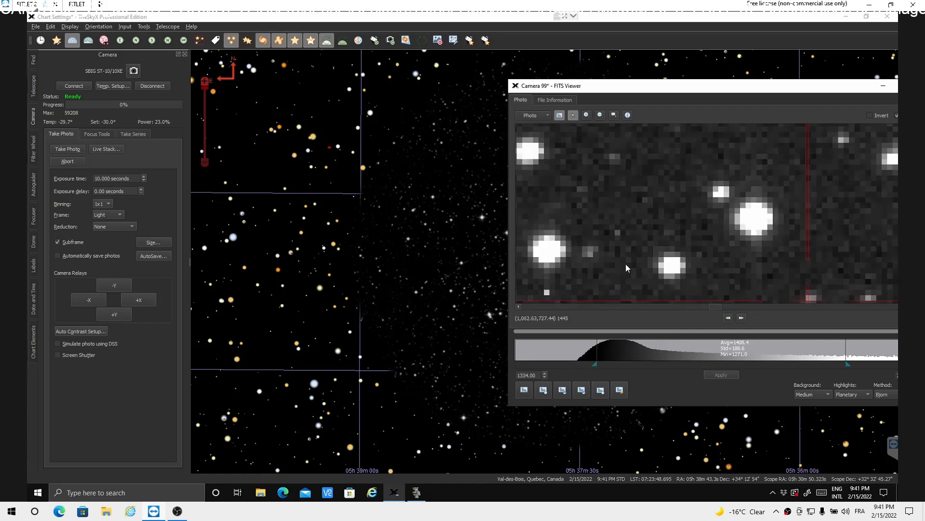
{"action": "scroll", "coordinate": [626, 268], "scroll_direction": "down", "scroll_amount": 1}
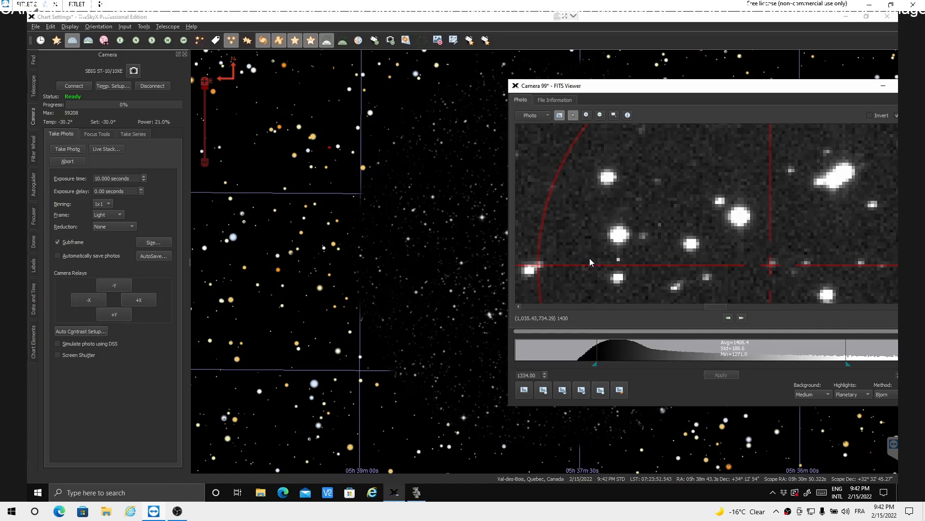
{"action": "scroll", "coordinate": [589, 259], "scroll_direction": "down", "scroll_amount": 1}
{"action": "scroll", "coordinate": [589, 257], "scroll_direction": "down", "scroll_amount": 1}
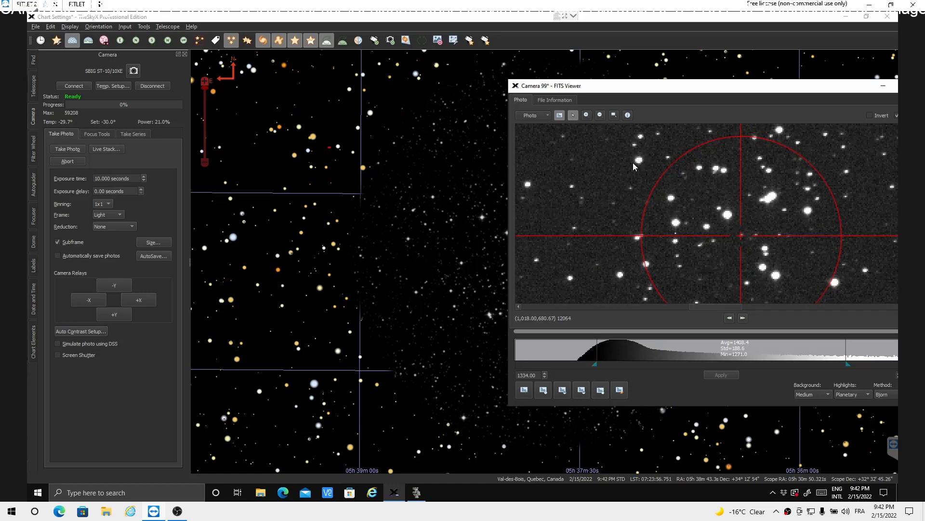
{"action": "scroll", "coordinate": [628, 183], "scroll_direction": "down", "scroll_amount": 2}
{"action": "scroll", "coordinate": [629, 183], "scroll_direction": "down", "scroll_amount": 1}
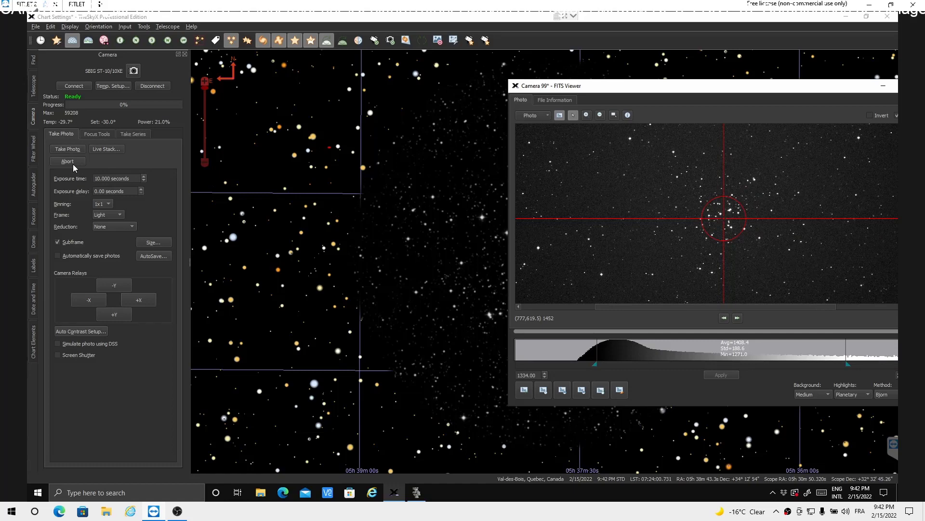
{"action": "left_click", "coordinate": [34, 221]}
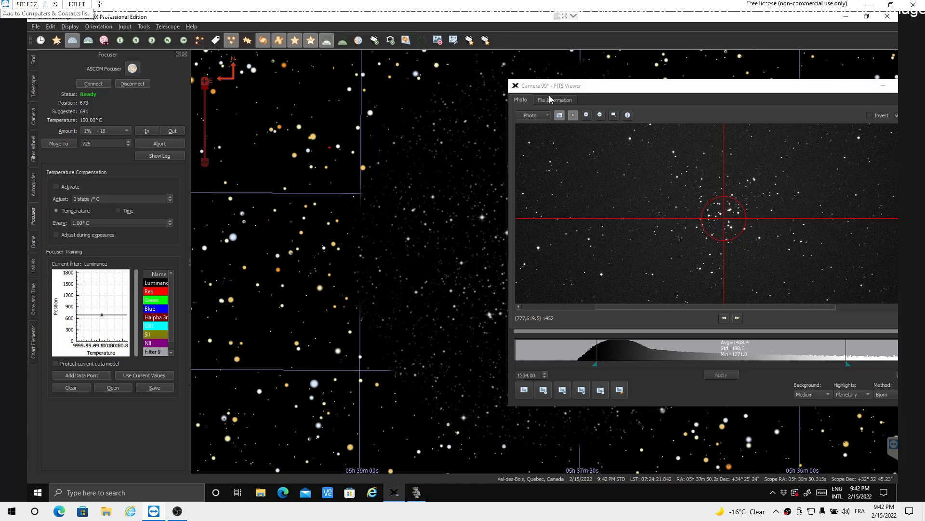
{"action": "left_click_drag", "start_coordinate": [597, 86], "coordinate": [512, 95]}
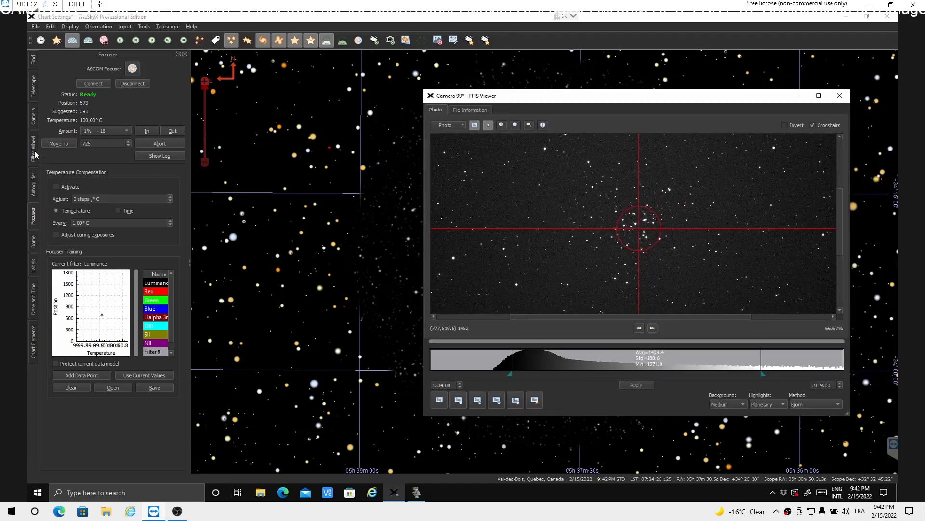
{"action": "left_click", "coordinate": [34, 124]}
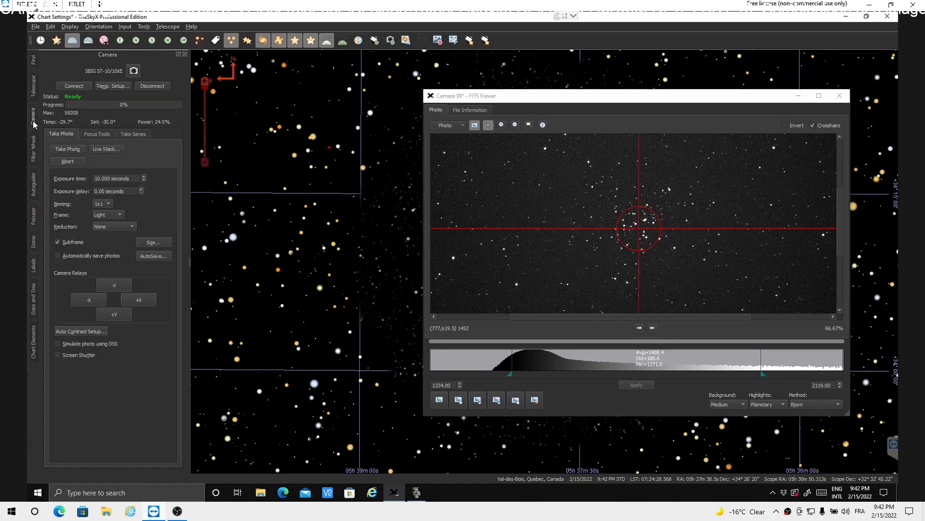
{"action": "left_click", "coordinate": [101, 135]}
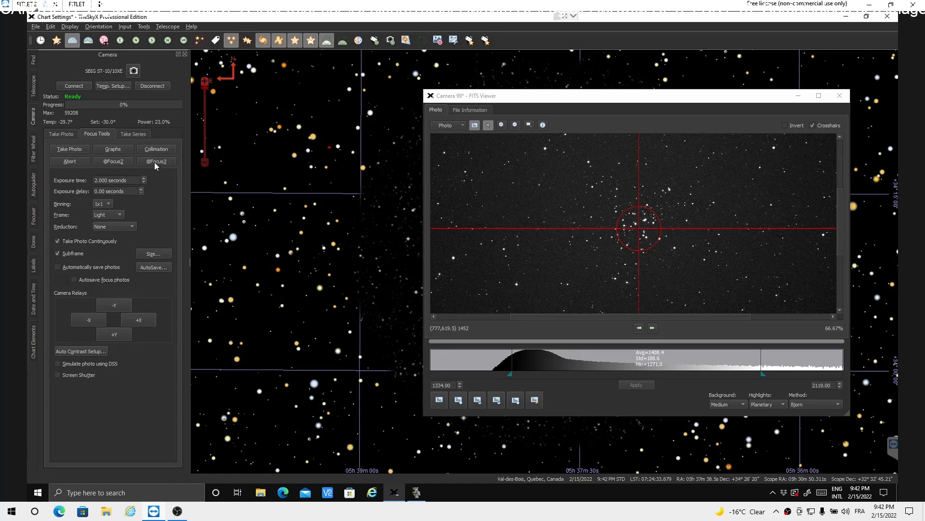
{"action": "left_click", "coordinate": [155, 162]}
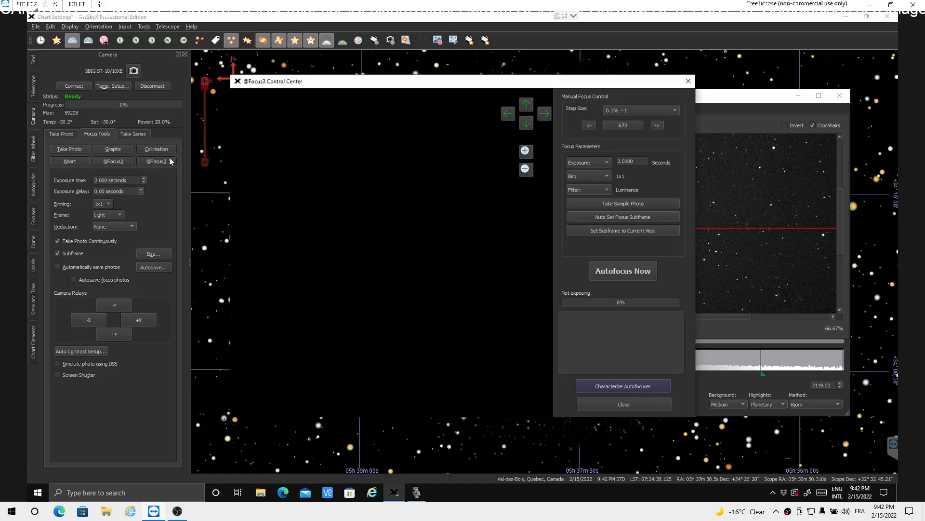
{"action": "left_click_drag", "start_coordinate": [480, 83], "coordinate": [451, 83]}
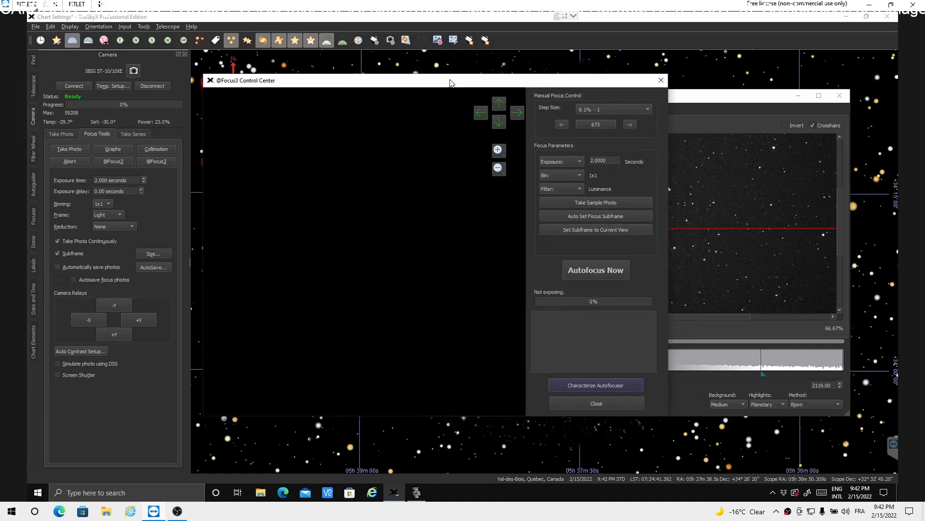
{"action": "left_click", "coordinate": [602, 386]}
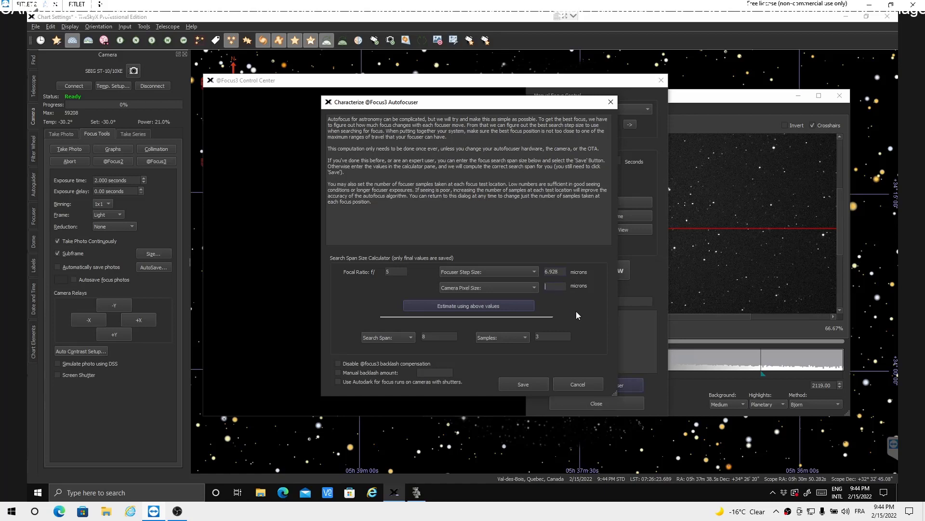
{"action": "type", "text": "6.8"}
{"action": "left_click", "coordinate": [432, 306]}
{"action": "left_click", "coordinate": [531, 387]}
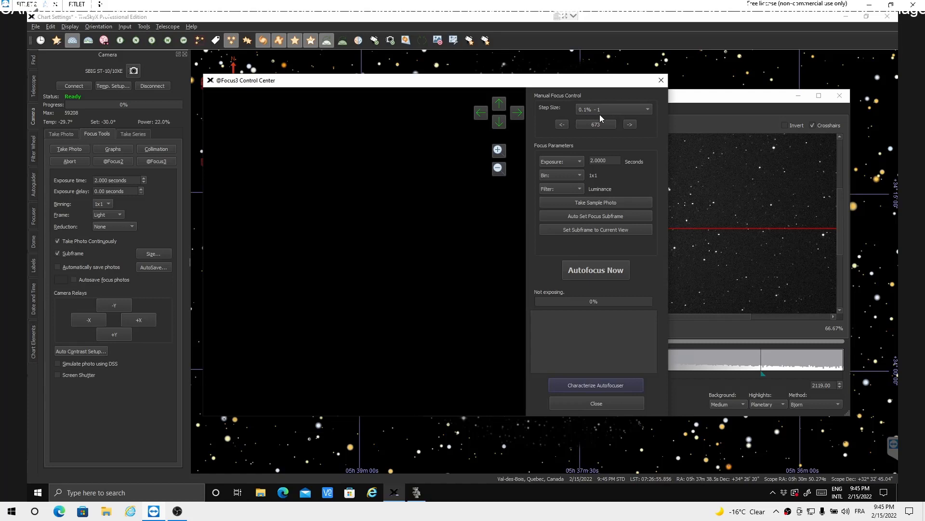
Set the manual focus step size to 1% (18) and the exposure to 1 second, then take a sample photo and inspect its stars.
{"action": "left_click", "coordinate": [648, 108]}
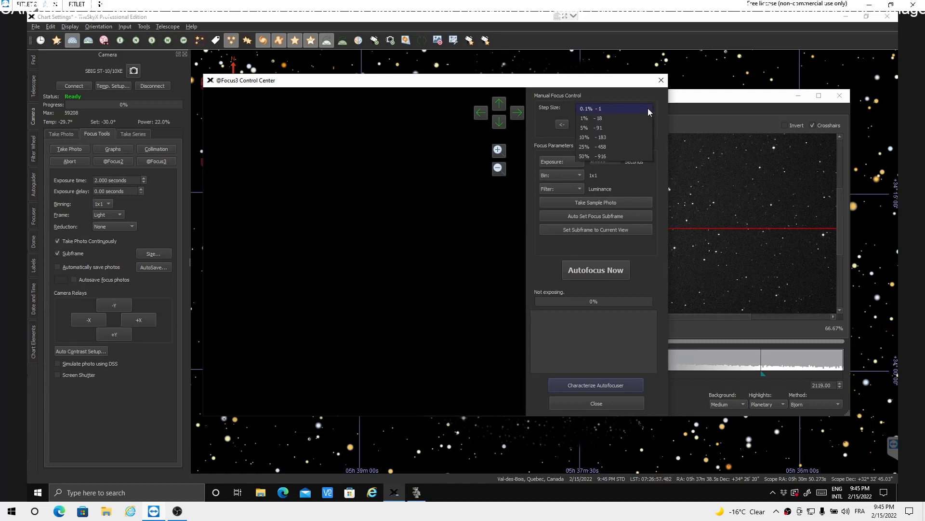
{"action": "left_click", "coordinate": [601, 120]}
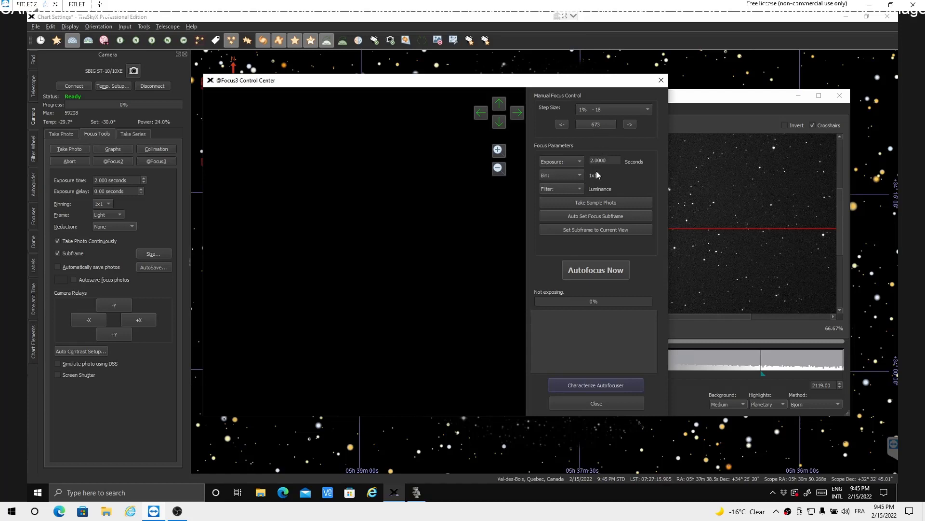
{"action": "left_click_drag", "start_coordinate": [609, 161], "coordinate": [570, 159]}
{"action": "type", "text": "1"}
{"action": "left_click", "coordinate": [577, 202]}
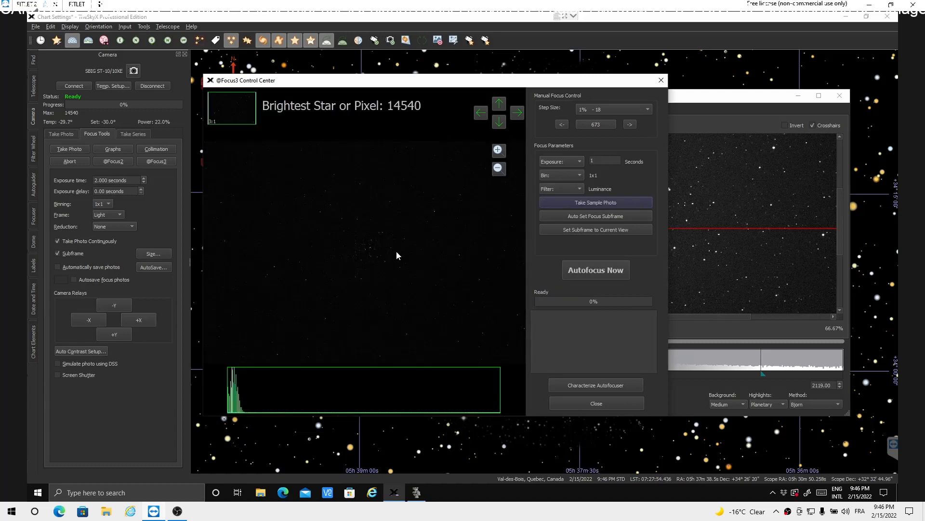
{"action": "scroll", "coordinate": [373, 274], "scroll_direction": "up", "scroll_amount": 3}
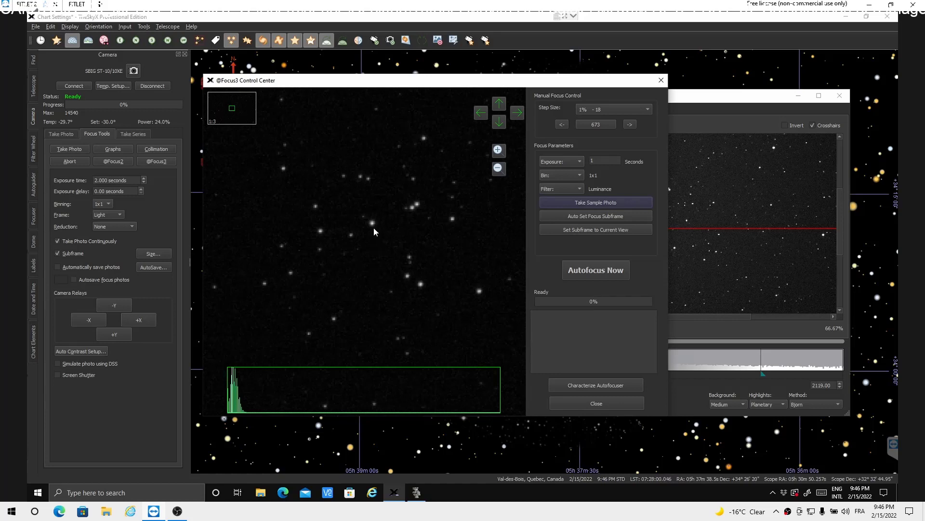
{"action": "scroll", "coordinate": [374, 231], "scroll_direction": "down", "scroll_amount": 2}
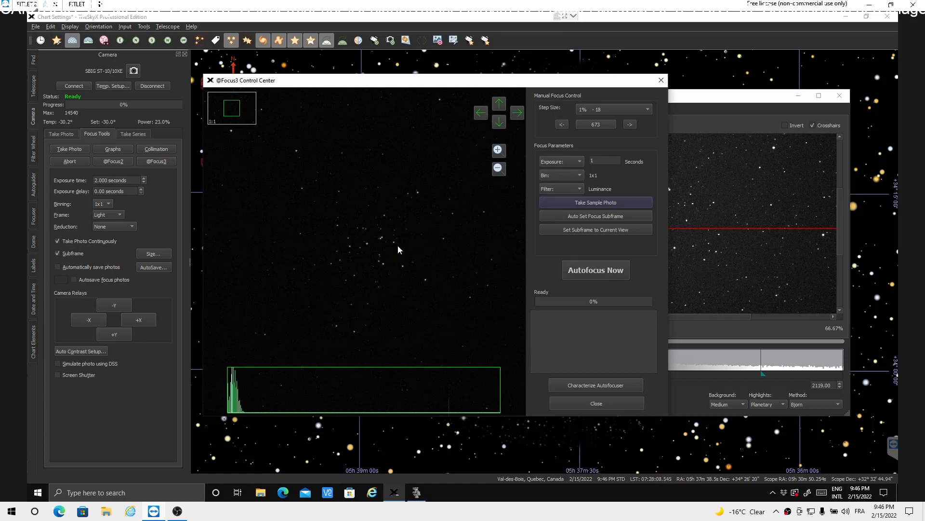
{"action": "left_click", "coordinate": [595, 216]}
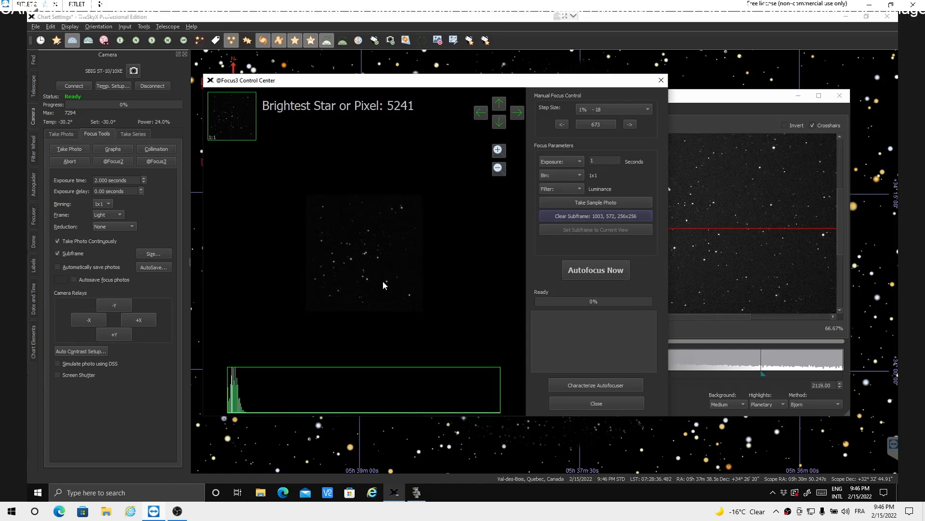
{"action": "left_click", "coordinate": [591, 271]}
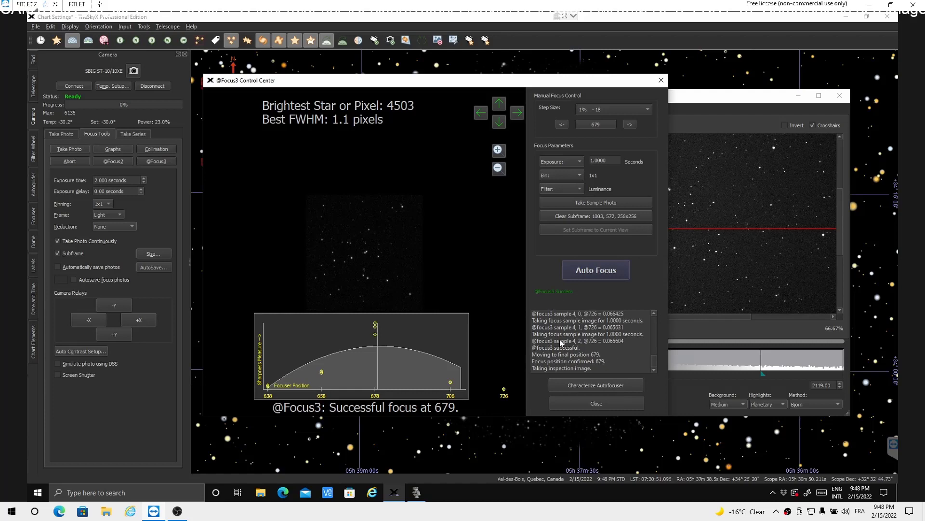
{"action": "left_click", "coordinate": [660, 80]}
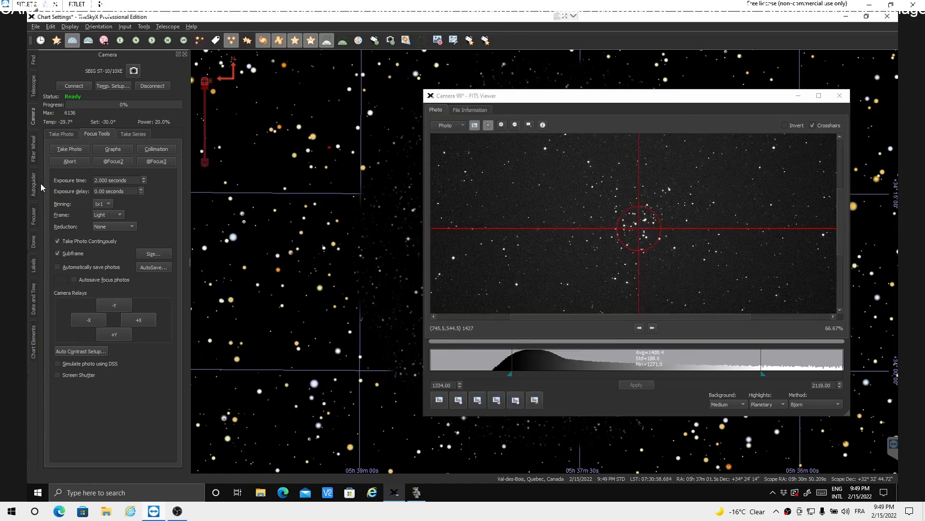
Abort the mistakenly started focus exposure, take a new single 10-second photo and inspect the focus of the central cluster's stars.
{"action": "left_click", "coordinate": [60, 147]}
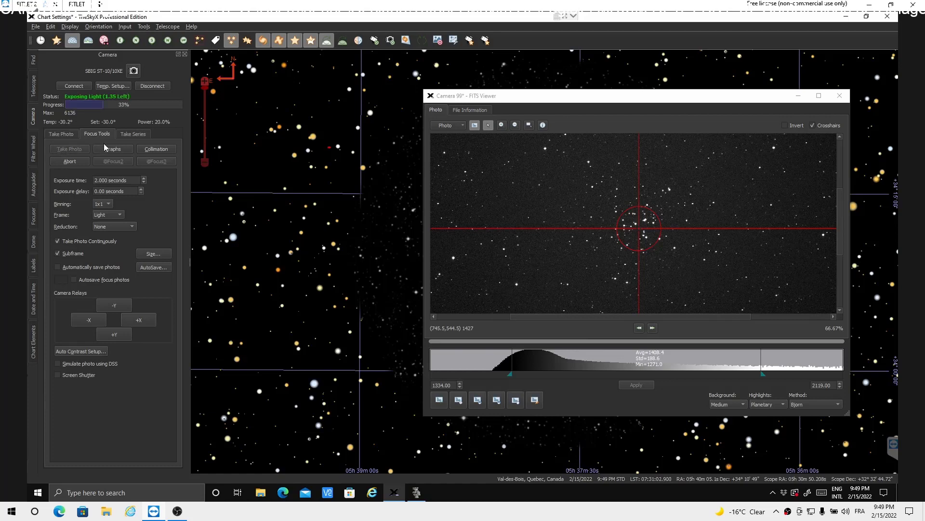
{"action": "left_click", "coordinate": [75, 160]}
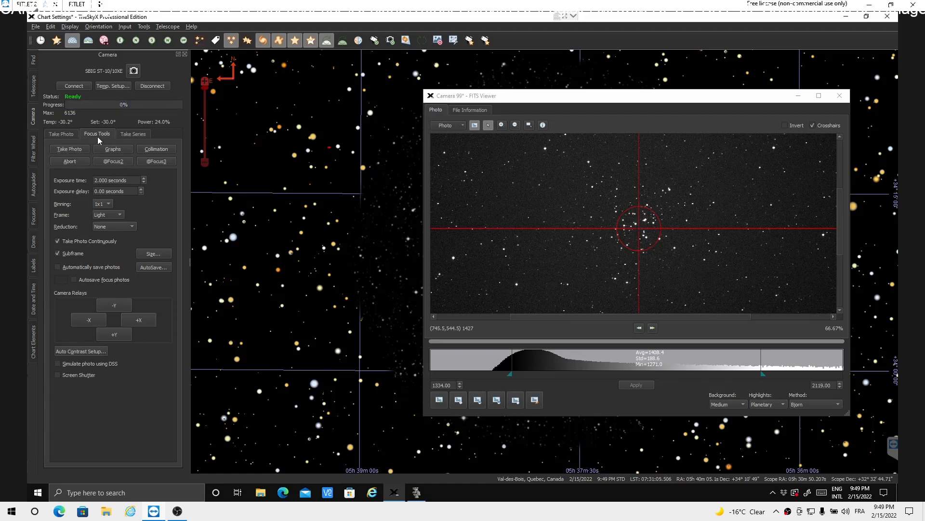
{"action": "left_click", "coordinate": [57, 134]}
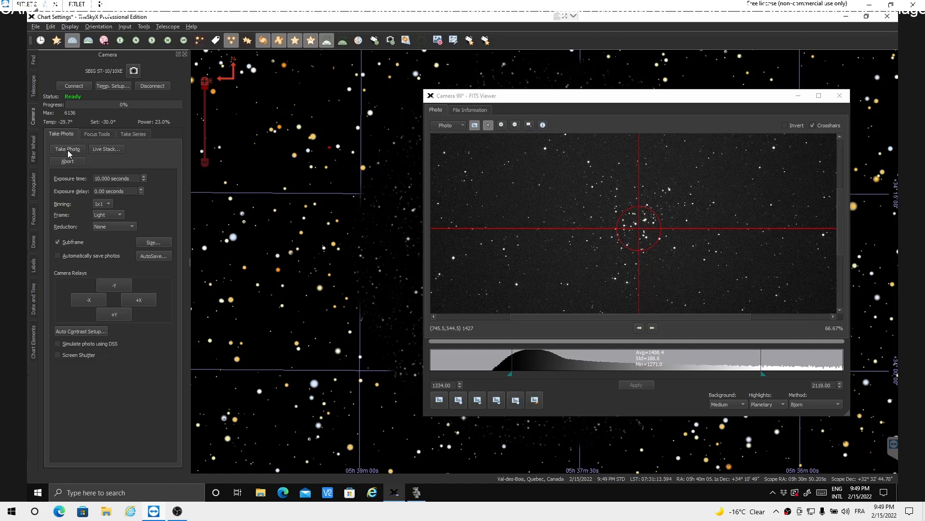
{"action": "left_click", "coordinate": [68, 148]}
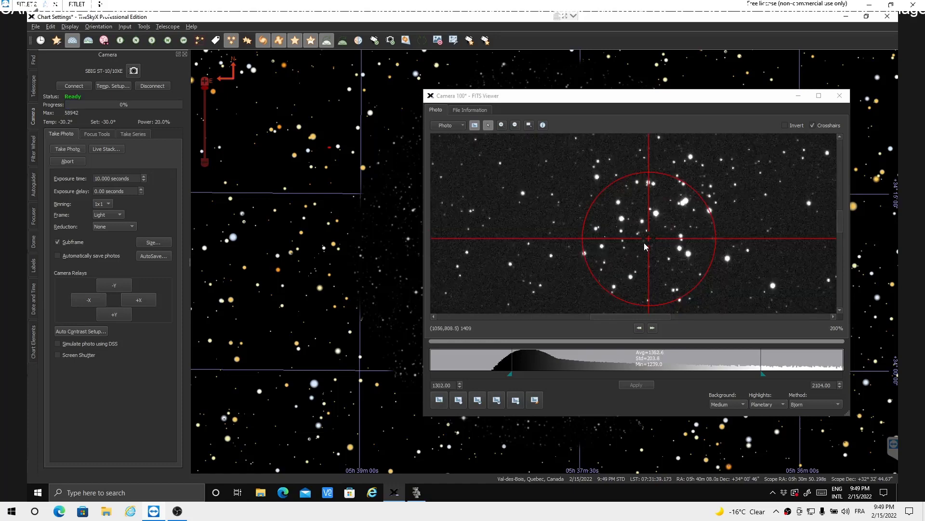
{"action": "scroll", "coordinate": [644, 242], "scroll_direction": "up", "scroll_amount": 5}
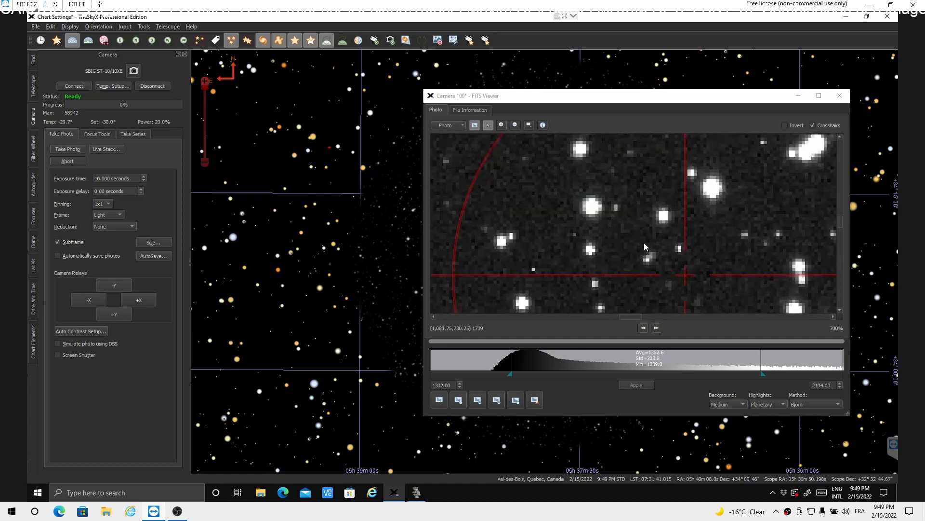
{"action": "scroll", "coordinate": [645, 246], "scroll_direction": "down", "scroll_amount": 1}
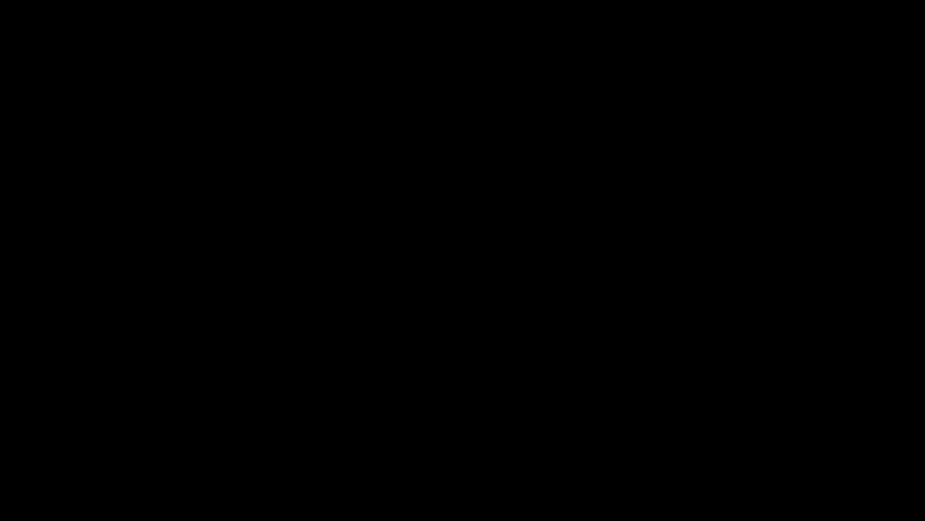